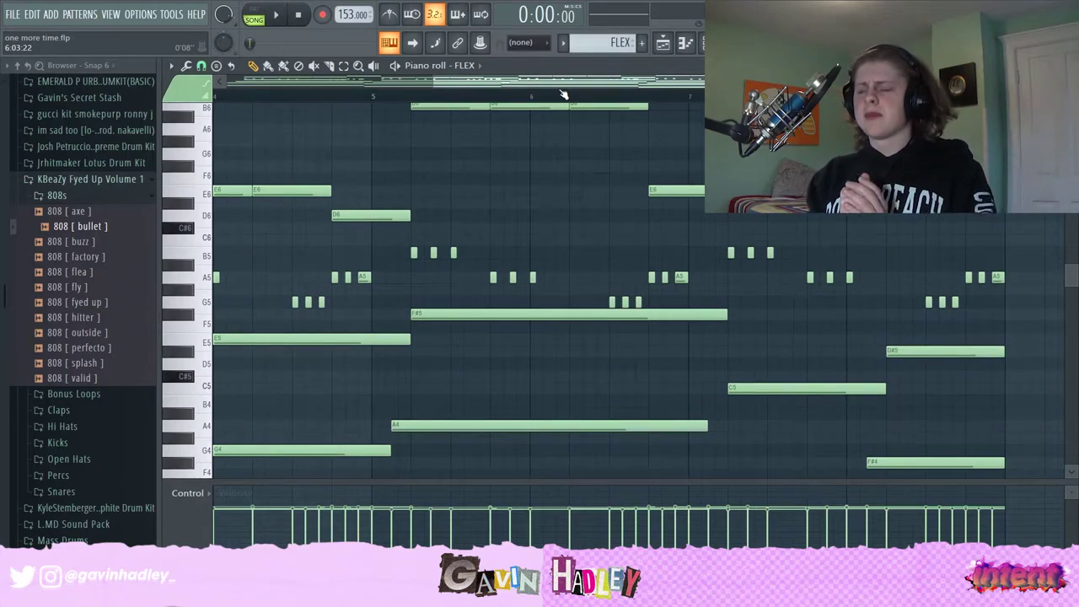
Open the FLEX channel's plugin to view its preset and return to the channel's piano roll.
{"action": "left_click", "coordinate": [706, 43]}
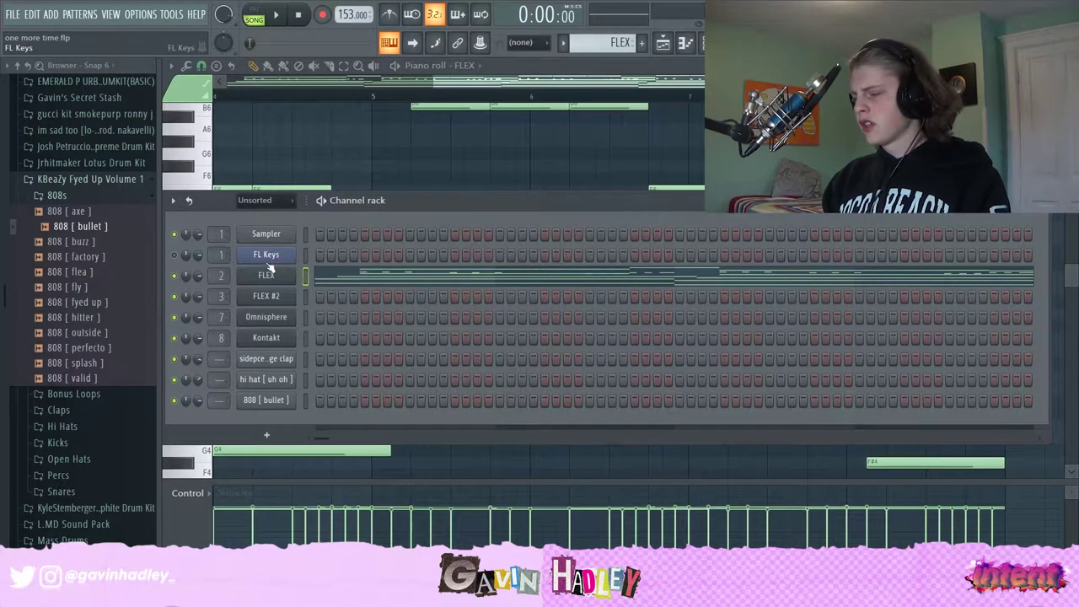
{"action": "left_click", "coordinate": [265, 275]}
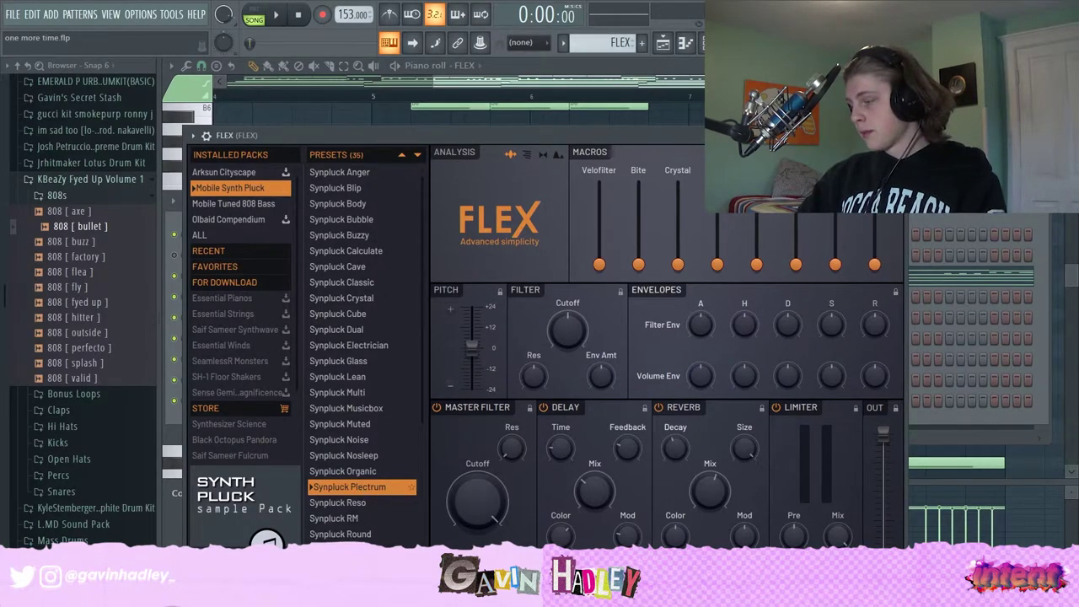
{"action": "left_click", "coordinate": [969, 417]}
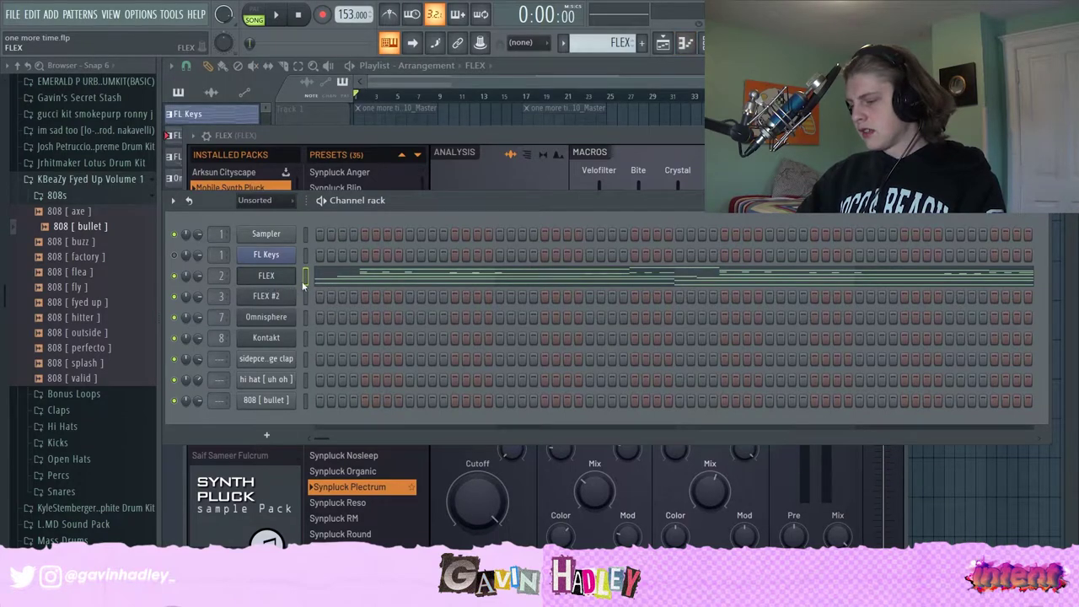
{"action": "left_click", "coordinate": [330, 279]}
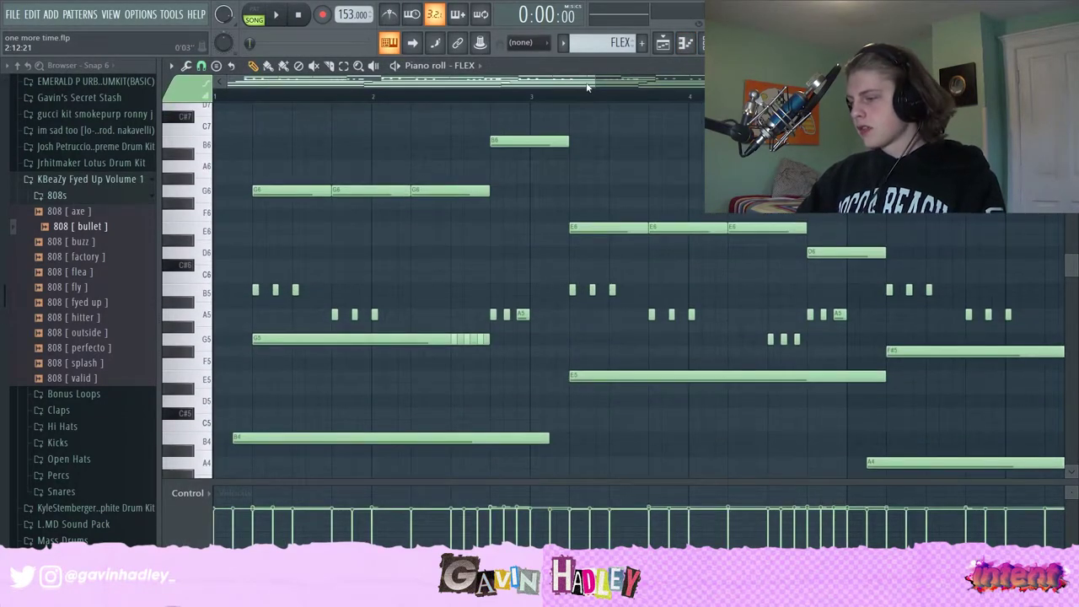
Highlight the E4, B4 and G5 notes of the first chord to examine its voicing.
{"action": "scroll", "coordinate": [490, 97], "scroll_direction": "down", "scroll_amount": 3}
{"action": "scroll", "coordinate": [292, 337], "scroll_direction": "down", "scroll_amount": 5}
{"action": "left_click_drag", "start_coordinate": [287, 358], "coordinate": [249, 236]}
{"action": "left_click", "coordinate": [242, 301]}
{"action": "key", "text": "ctrl+Up"}
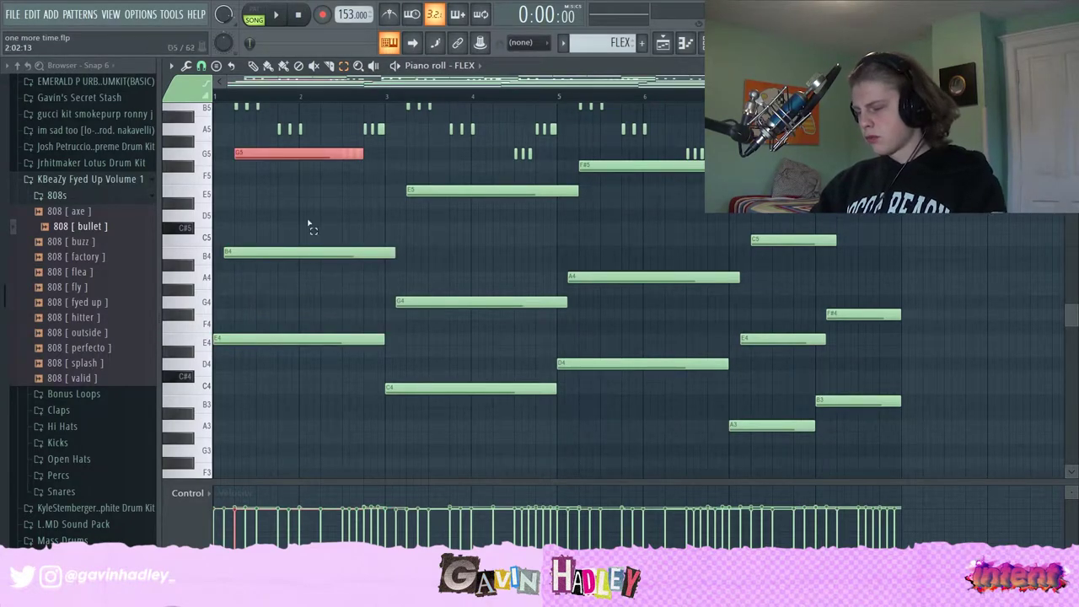
{"action": "left_click_drag", "start_coordinate": [241, 355], "coordinate": [226, 139]}
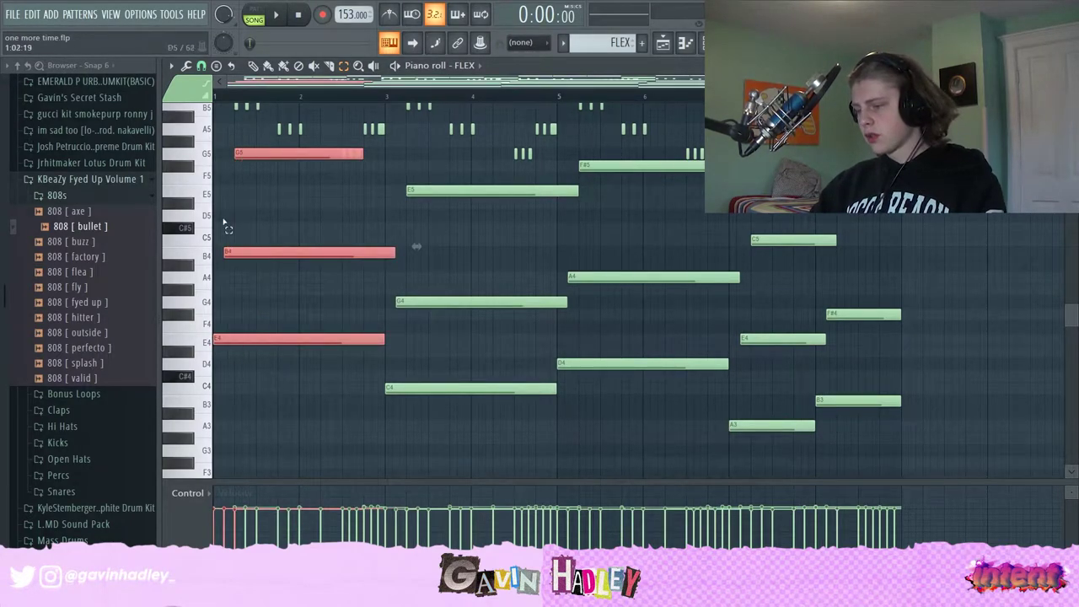
{"action": "left_click", "coordinate": [244, 308]}
{"action": "left_click", "coordinate": [250, 155]}
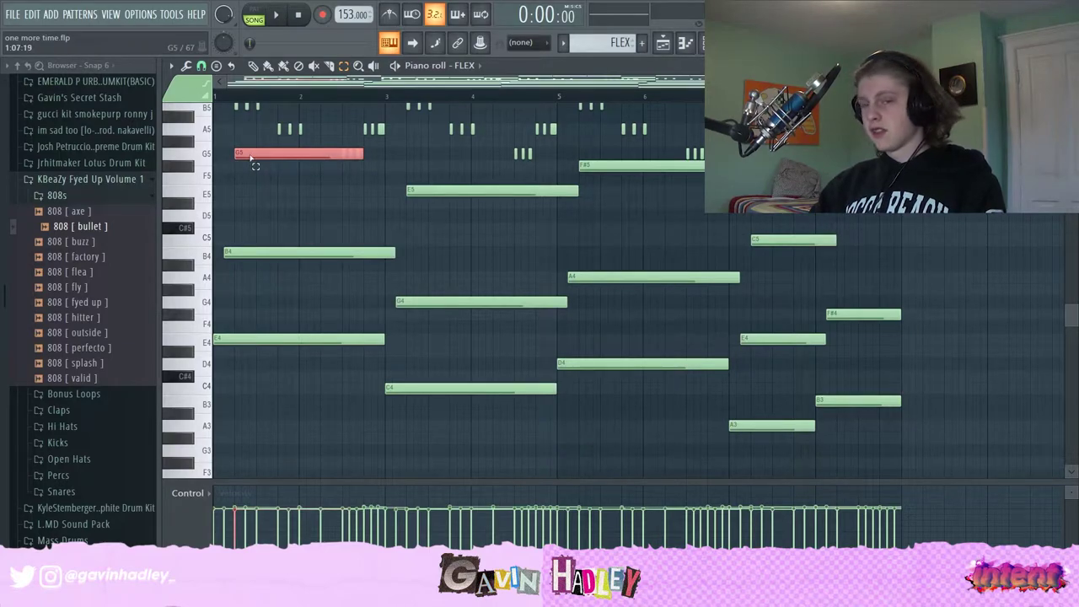
Transpose the E5 note of the second chord and the F#5 note of the third down an octave and back up.
{"action": "left_click_drag", "start_coordinate": [409, 430], "coordinate": [434, 421]}
{"action": "left_click", "coordinate": [444, 189]}
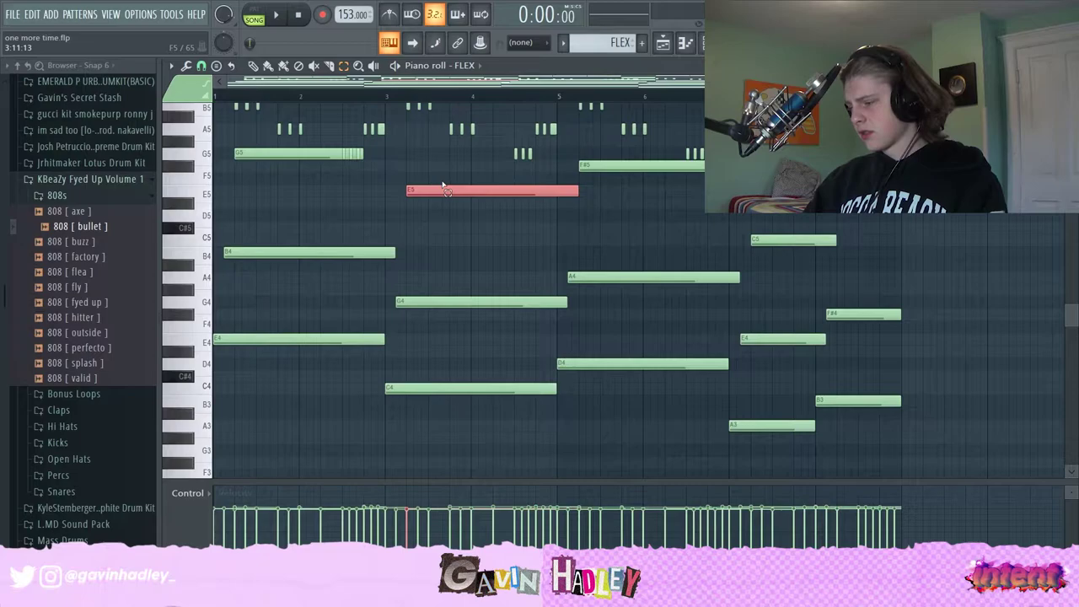
{"action": "key", "text": "ctrl+Down"}
{"action": "key", "text": "ctrl+Up"}
{"action": "left_click", "coordinate": [612, 167]}
{"action": "key", "text": "ctrl+Down"}
{"action": "key", "text": "ctrl+Up"}
{"action": "key", "text": "ctrl+Down"}
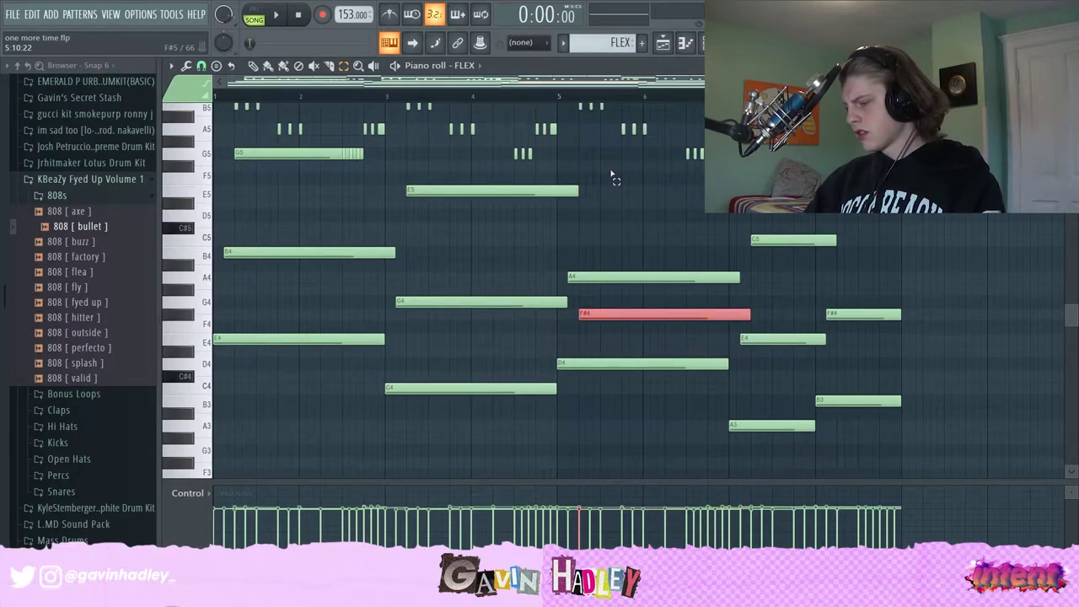
{"action": "key", "text": "ctrl+Up"}
Try the D#5 note of the last chord an octave lower and restore it.
{"action": "left_click", "coordinate": [793, 240]}
{"action": "left_click", "coordinate": [868, 207]}
{"action": "key", "text": "ctrl+Down"}
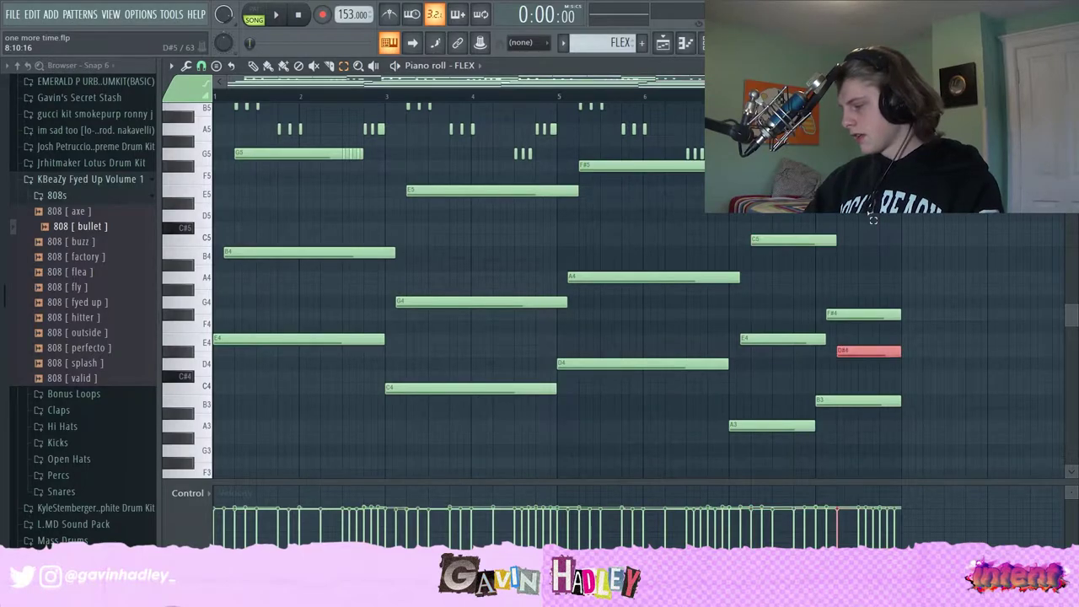
{"action": "key", "text": "Delete"}
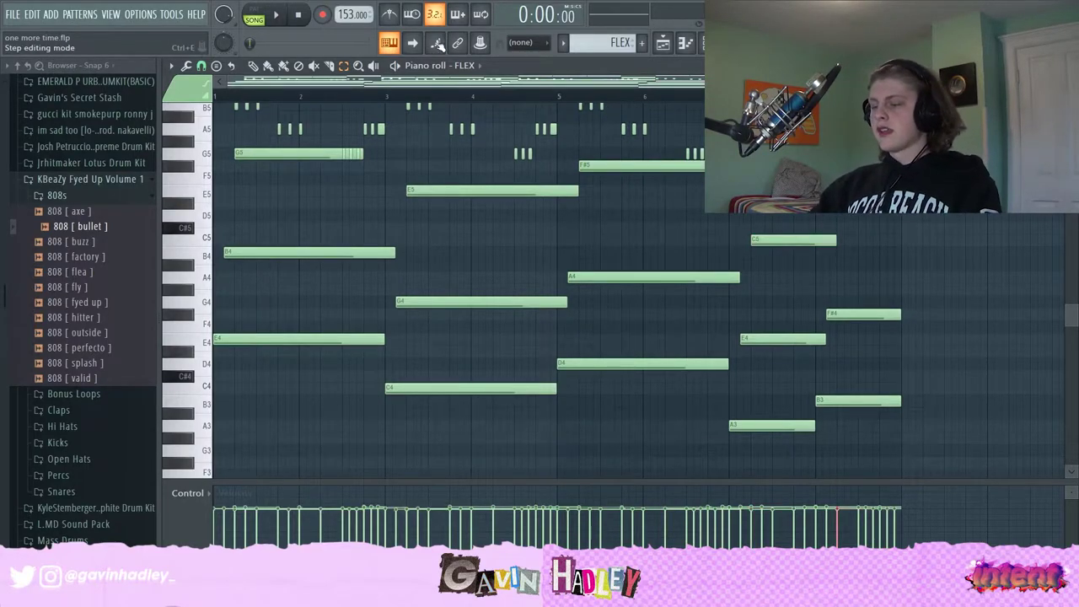
Switch back to the Draw tool and remove the stray note placed on the E5 row.
{"action": "left_click", "coordinate": [252, 68]}
{"action": "left_click", "coordinate": [362, 192]}
{"action": "right_click", "coordinate": [363, 194]}
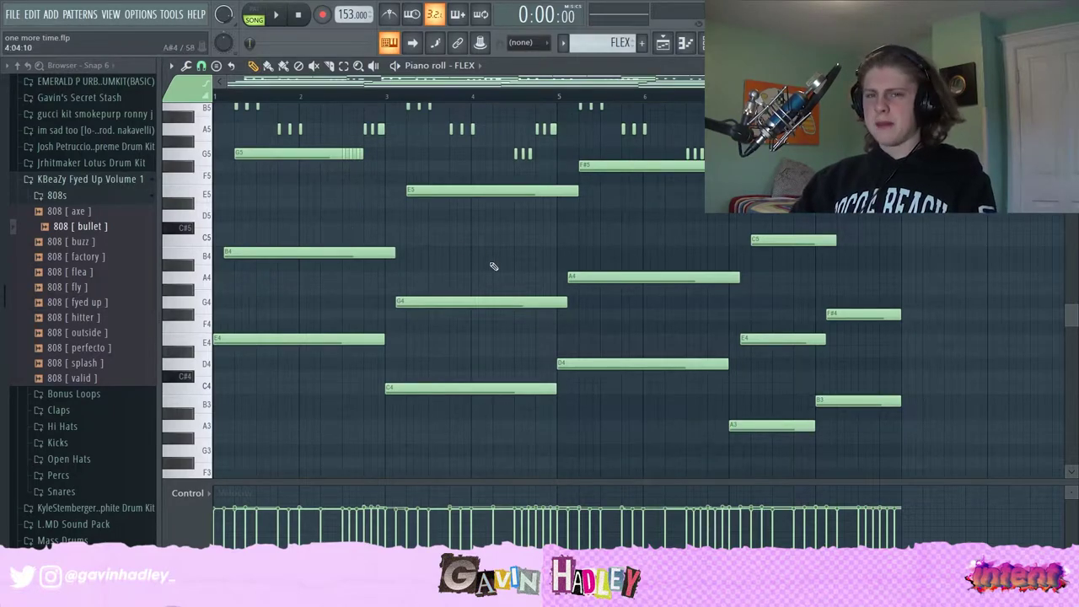
Examine the chord notes and the bass notes doubled an octave below the roots.
{"action": "scroll", "coordinate": [785, 337], "scroll_direction": "down", "scroll_amount": 3}
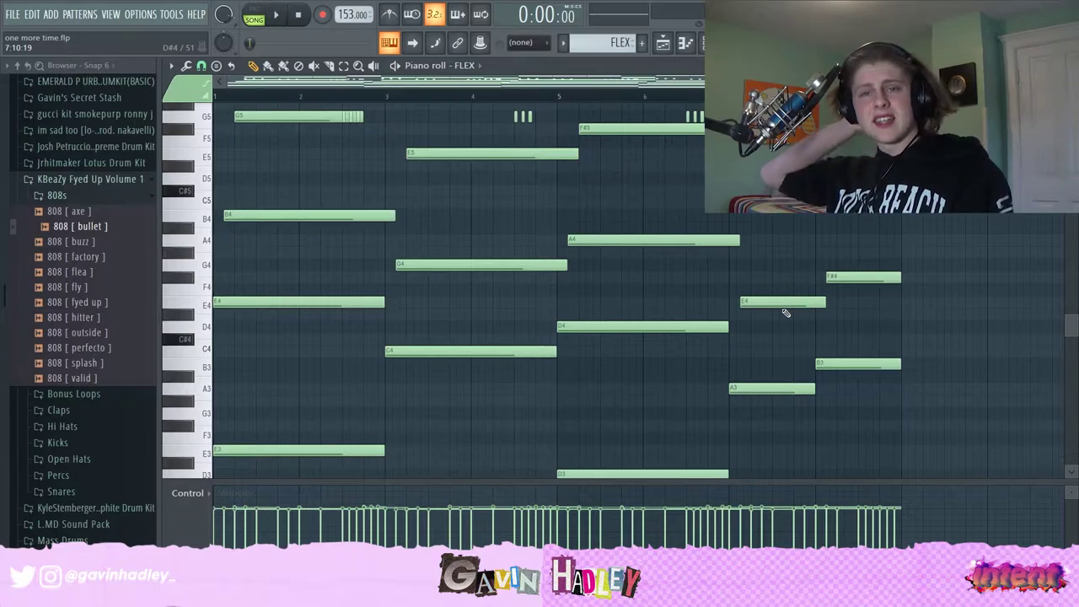
{"action": "scroll", "coordinate": [764, 305], "scroll_direction": "down", "scroll_amount": 5}
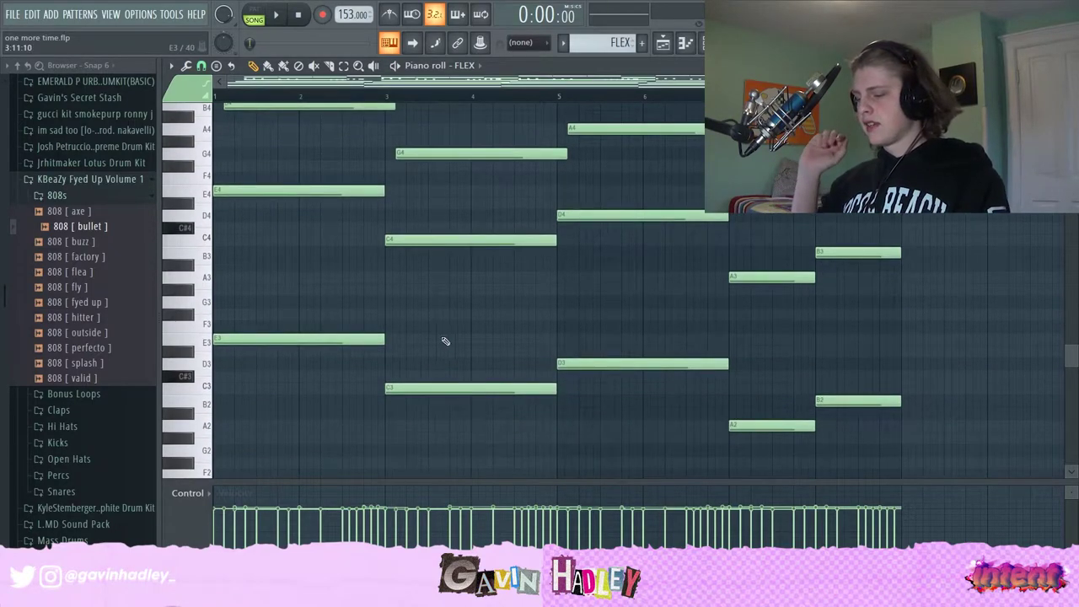
{"action": "scroll", "coordinate": [467, 313], "scroll_direction": "up", "scroll_amount": 8}
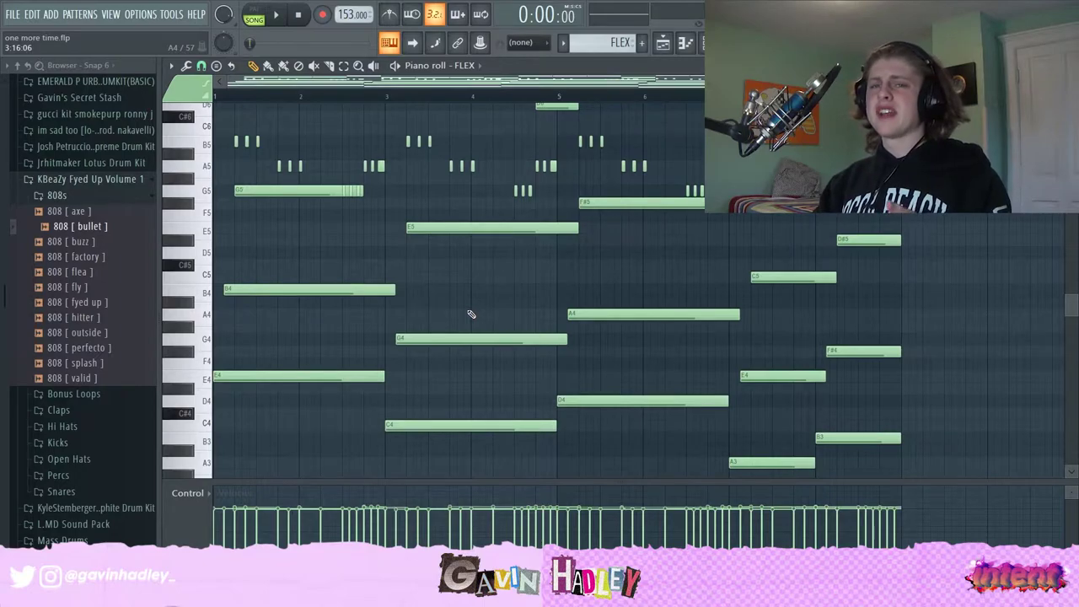
{"action": "scroll", "coordinate": [421, 226], "scroll_direction": "down", "scroll_amount": 3}
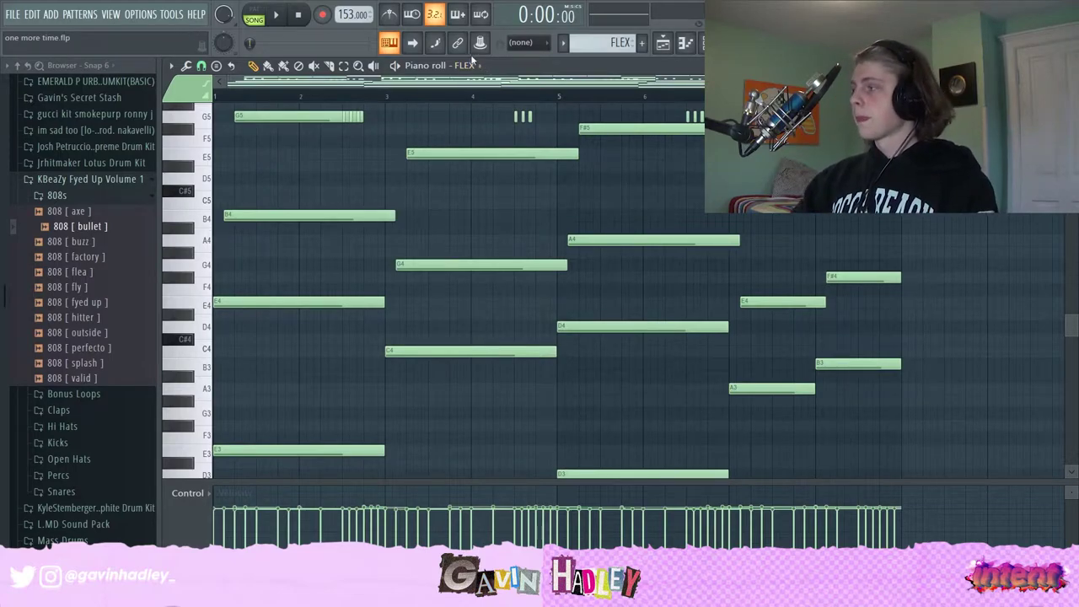
{"action": "scroll", "coordinate": [468, 285], "scroll_direction": "down", "scroll_amount": 2}
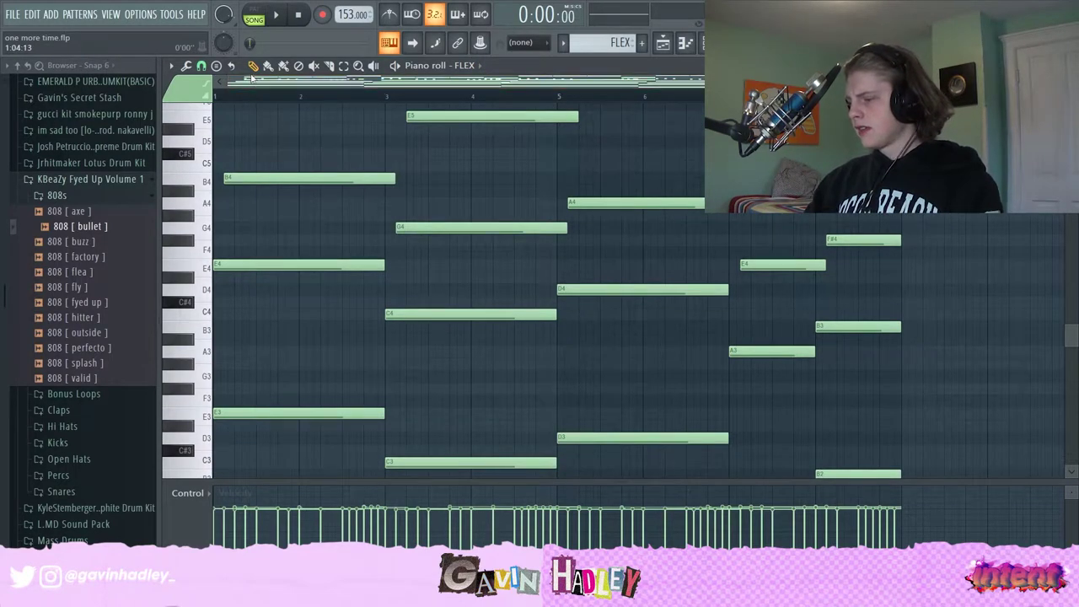
{"action": "scroll", "coordinate": [354, 227], "scroll_direction": "down", "scroll_amount": 6}
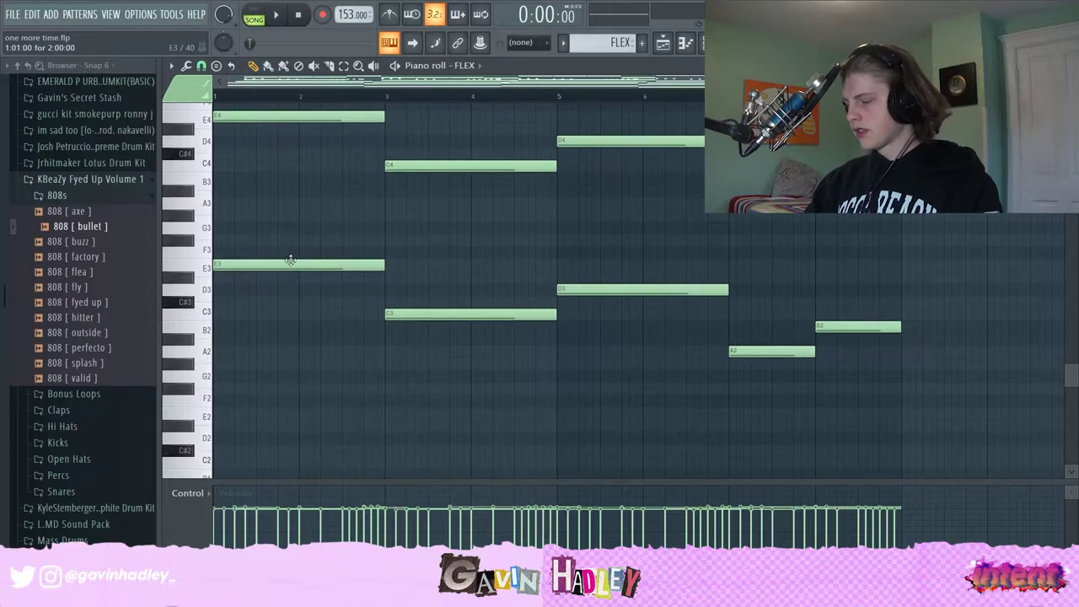
Play the opening chord of the FLEX pattern and stop playback.
{"action": "key", "text": "space"}
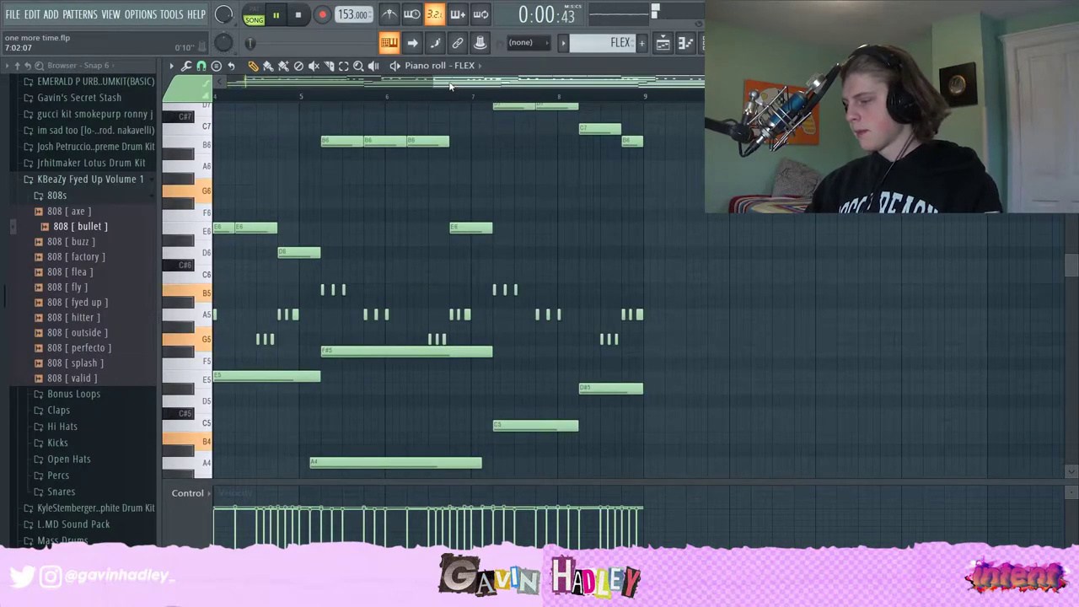
{"action": "scroll", "coordinate": [307, 243], "scroll_direction": "down", "scroll_amount": 3}
{"action": "scroll", "coordinate": [307, 242], "scroll_direction": "down", "scroll_amount": 6}
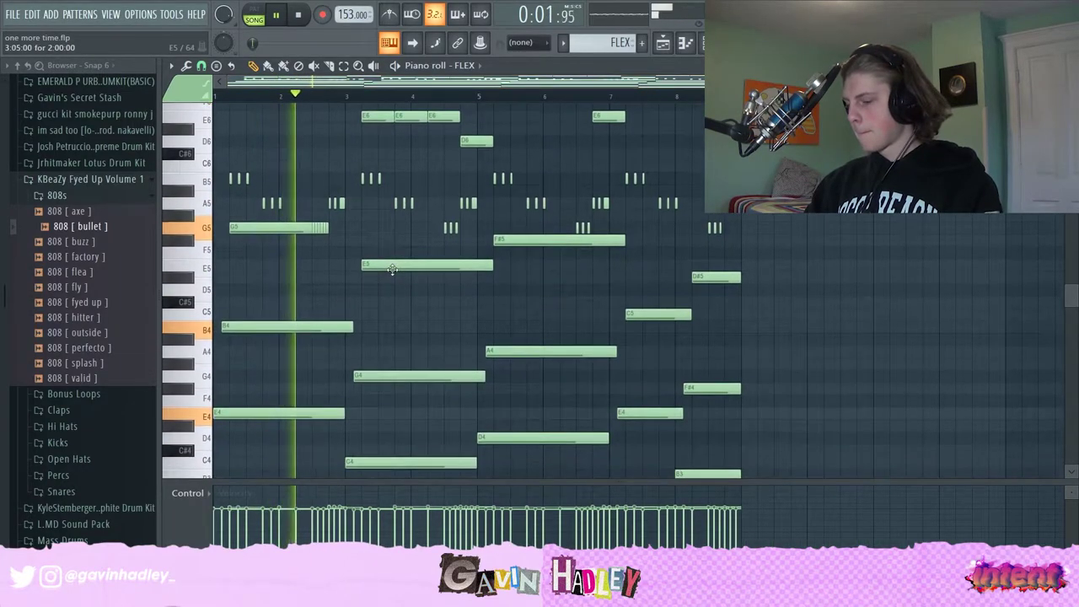
{"action": "key", "text": "space"}
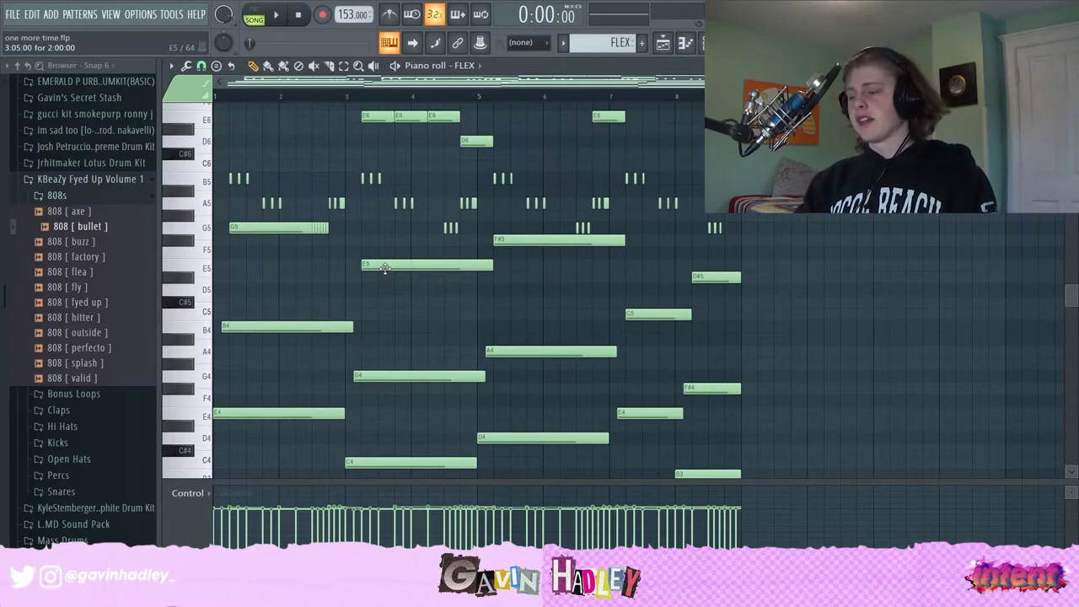
{"action": "scroll", "coordinate": [295, 239], "scroll_direction": "up", "scroll_amount": 2}
{"action": "left_click", "coordinate": [295, 238]}
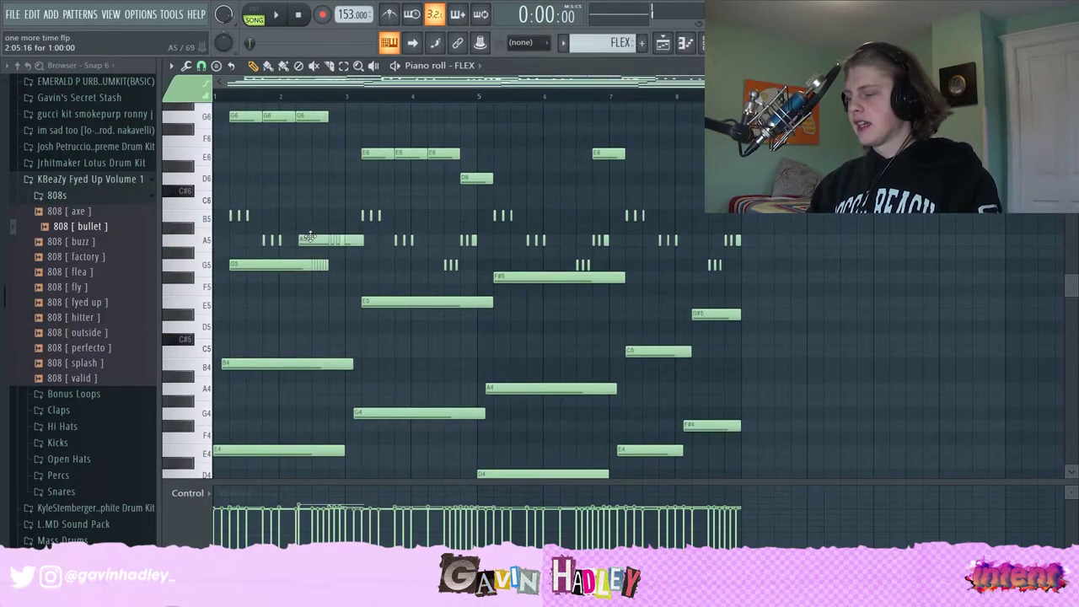
{"action": "right_click", "coordinate": [305, 239]}
Play the pattern twice from the start to hear the short B5, A5 and G5 notes over the chords.
{"action": "scroll", "coordinate": [256, 270], "scroll_direction": "up", "scroll_amount": 3}
{"action": "key", "text": "space"}
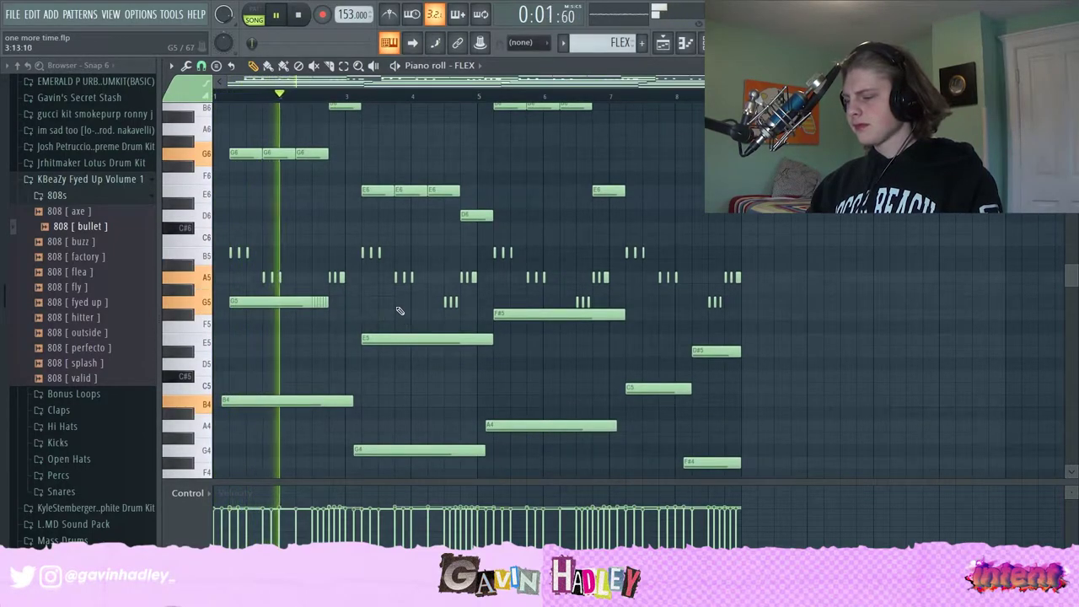
{"action": "key", "text": "space"}
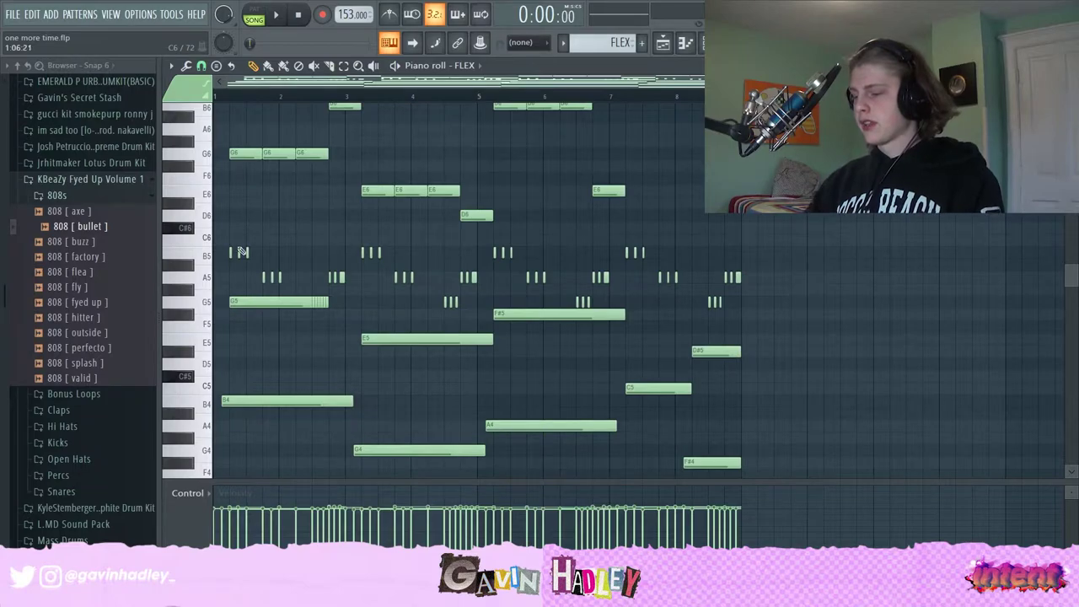
{"action": "key", "text": "space"}
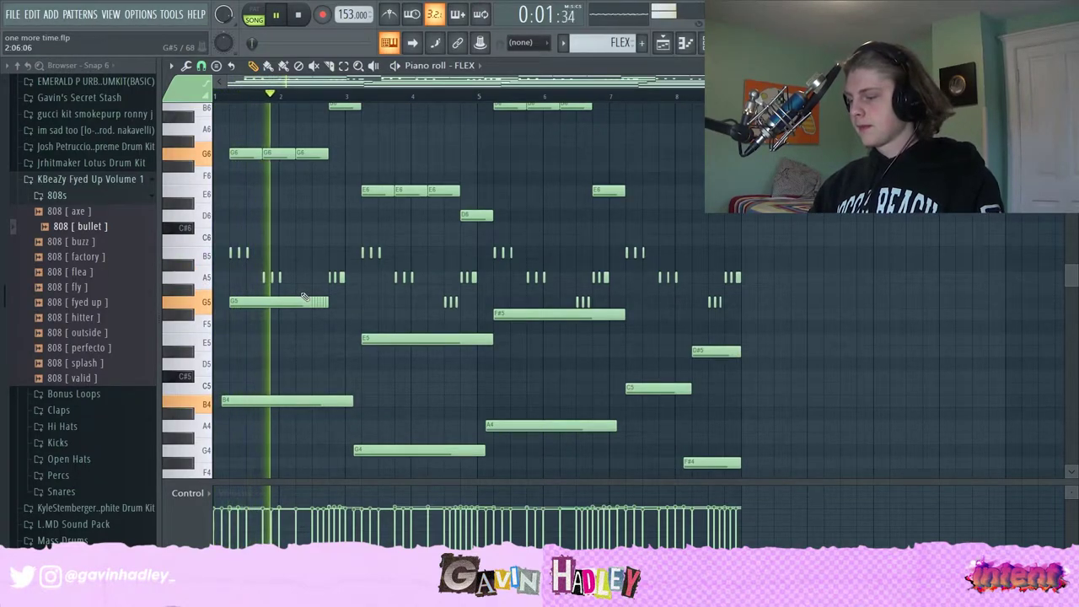
{"action": "scroll", "coordinate": [354, 261], "scroll_direction": "up", "scroll_amount": 3}
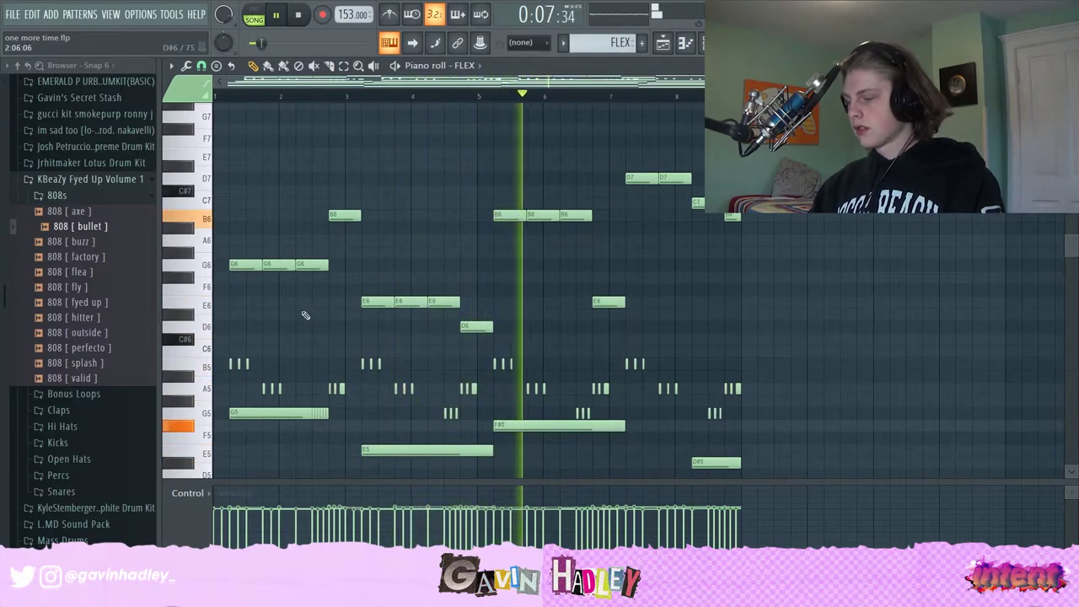
{"action": "key", "text": "space"}
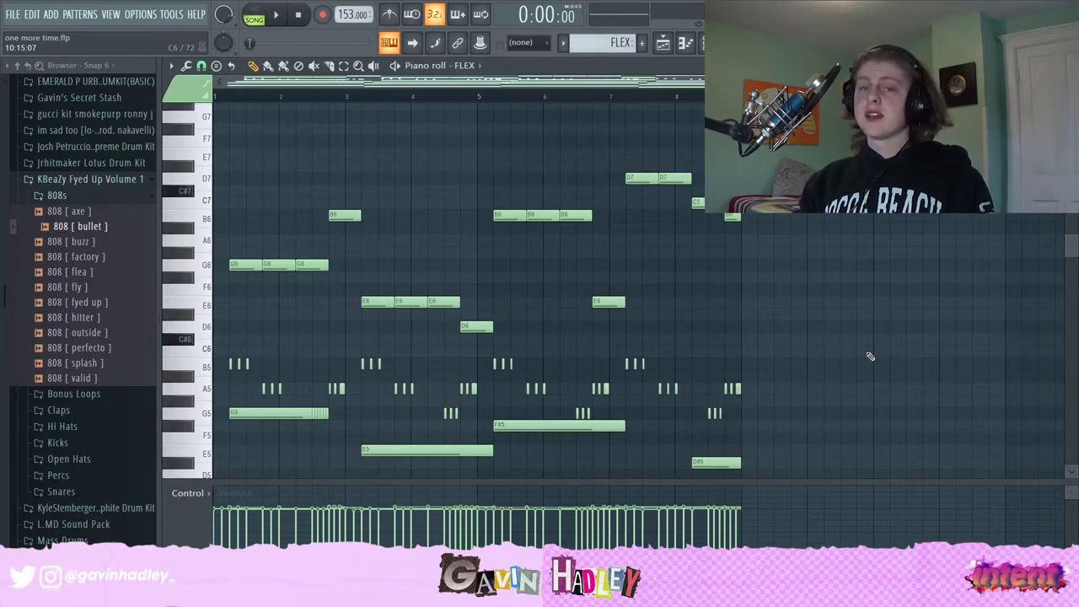
Audition the G6 and B6 melody notes and compare the upper melody with the short notes below.
{"action": "scroll", "coordinate": [540, 422], "scroll_direction": "down", "scroll_amount": 2}
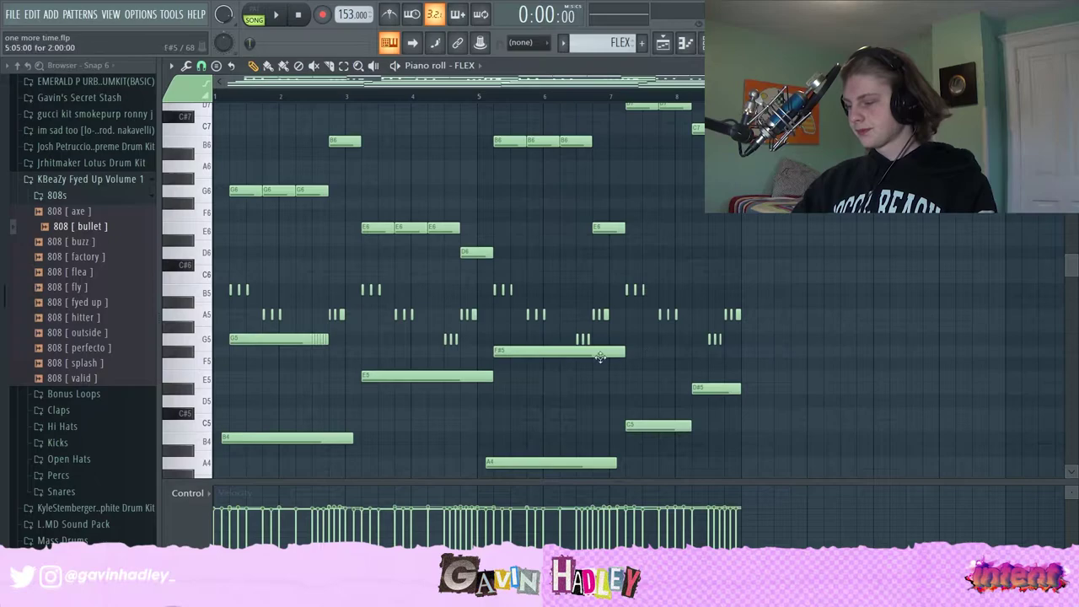
{"action": "scroll", "coordinate": [366, 337], "scroll_direction": "up", "scroll_amount": 1}
{"action": "left_click", "coordinate": [277, 229]}
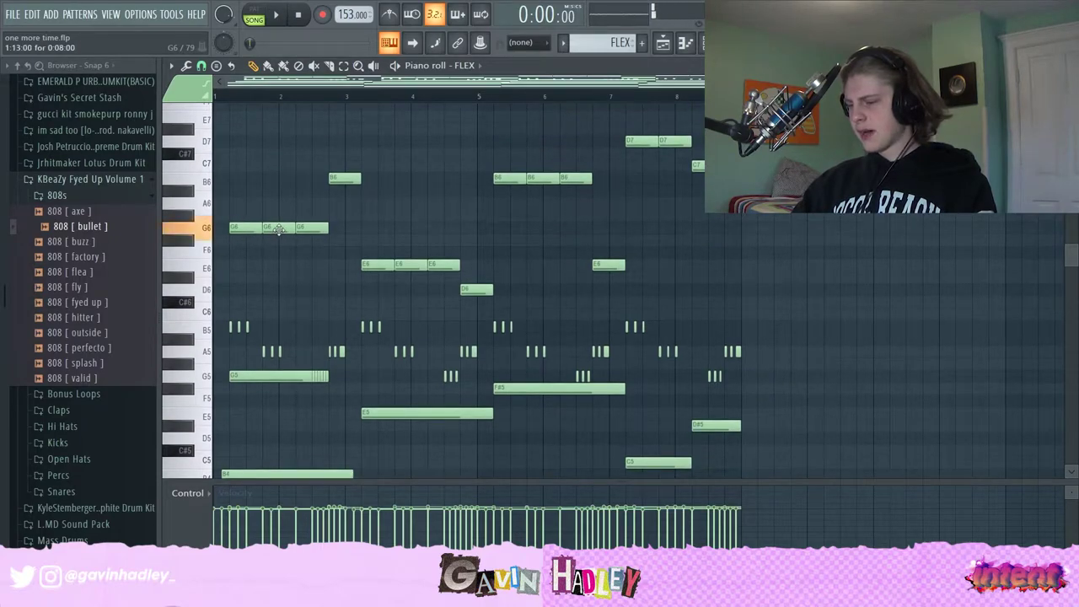
{"action": "left_click", "coordinate": [335, 181]}
{"action": "scroll", "coordinate": [287, 353], "scroll_direction": "up", "scroll_amount": 1}
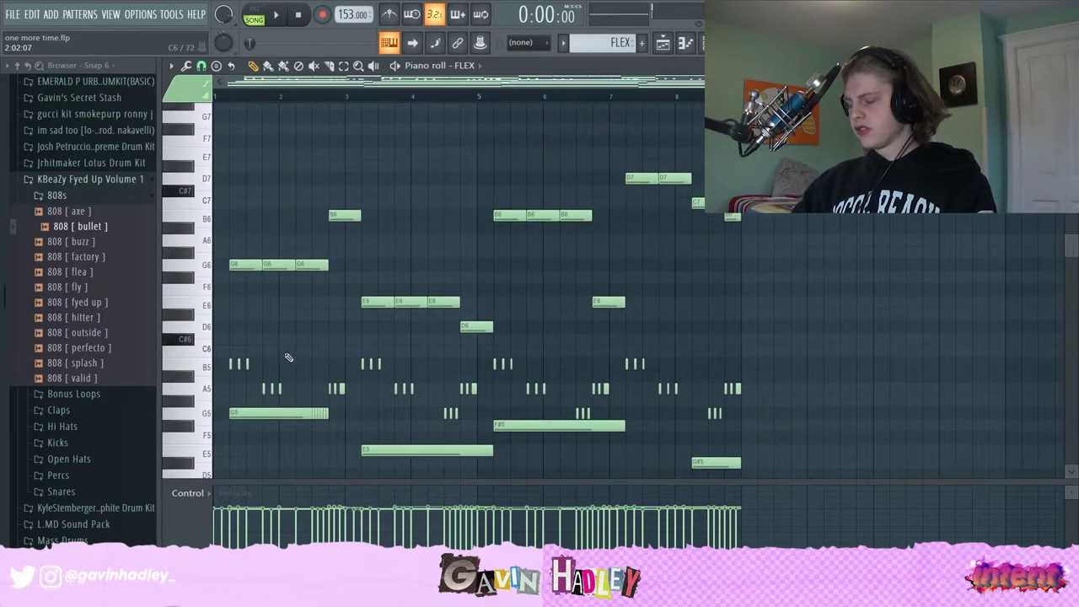
{"action": "scroll", "coordinate": [287, 354], "scroll_direction": "down", "scroll_amount": 3}
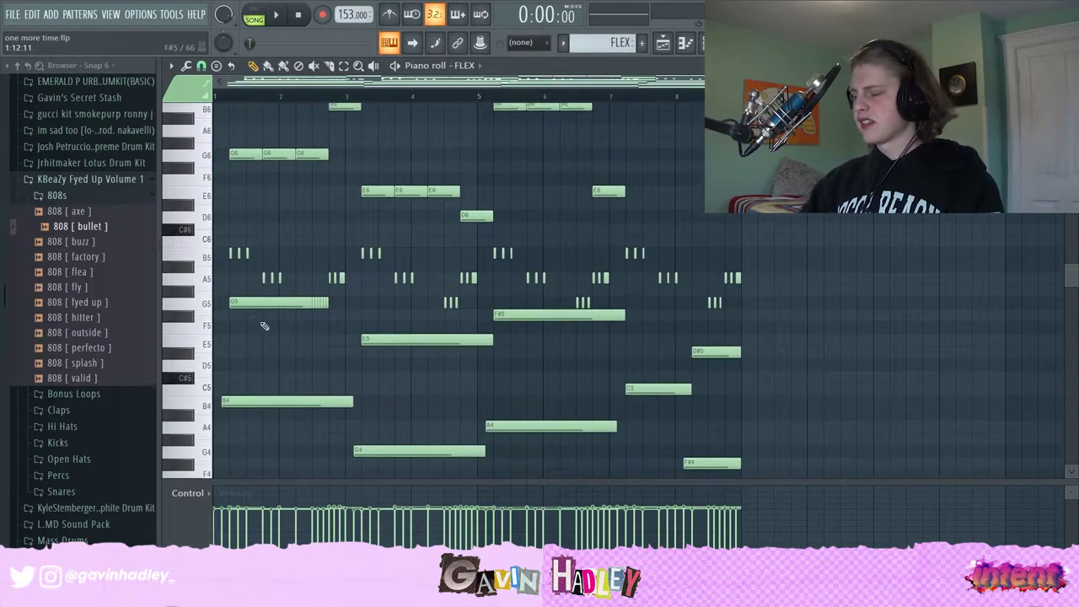
{"action": "scroll", "coordinate": [253, 304], "scroll_direction": "up", "scroll_amount": 1}
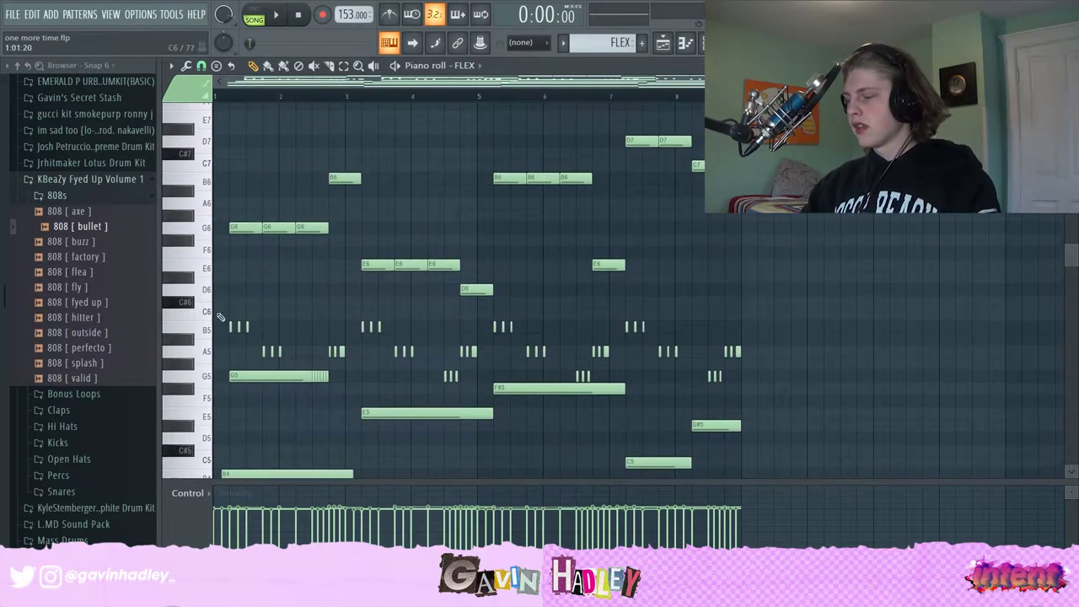
Play the pattern from bar 1 through the high melody in bar 8 and stop playback.
{"action": "key", "text": "space"}
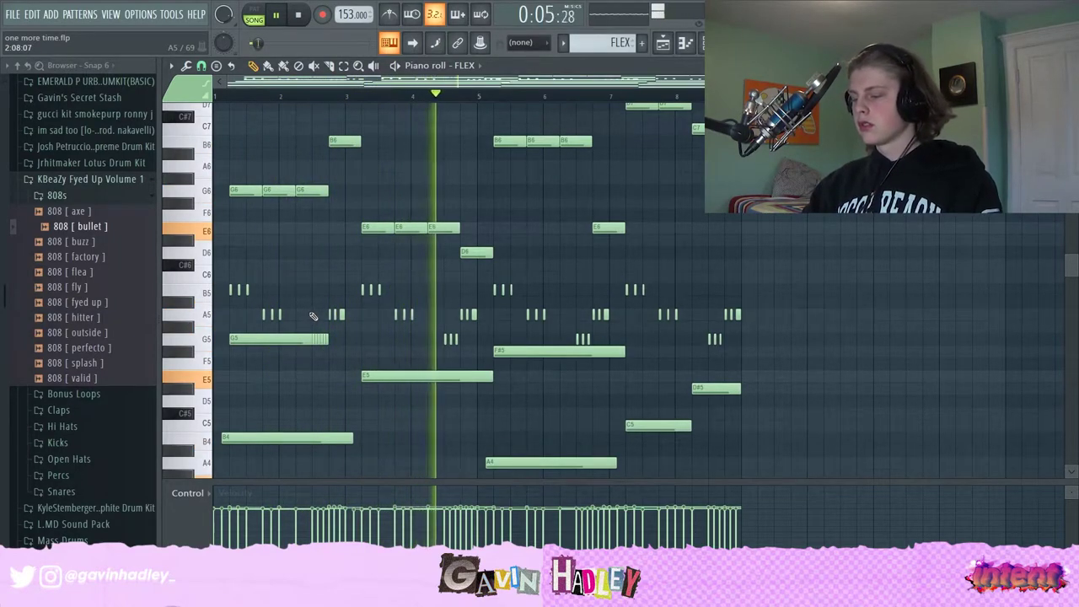
{"action": "scroll", "coordinate": [337, 281], "scroll_direction": "up", "scroll_amount": 3}
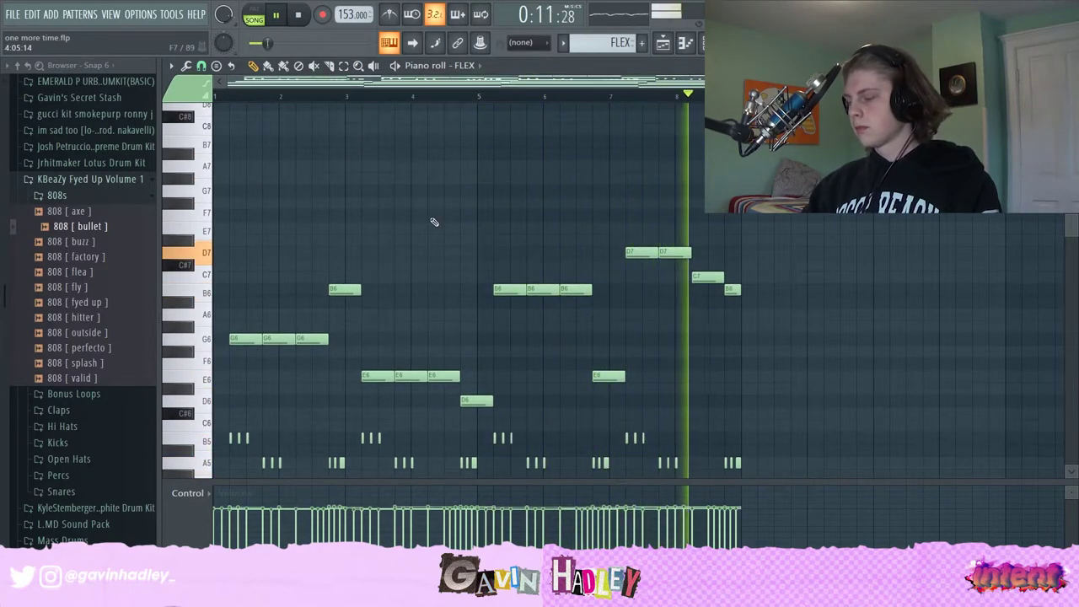
{"action": "key", "text": "space"}
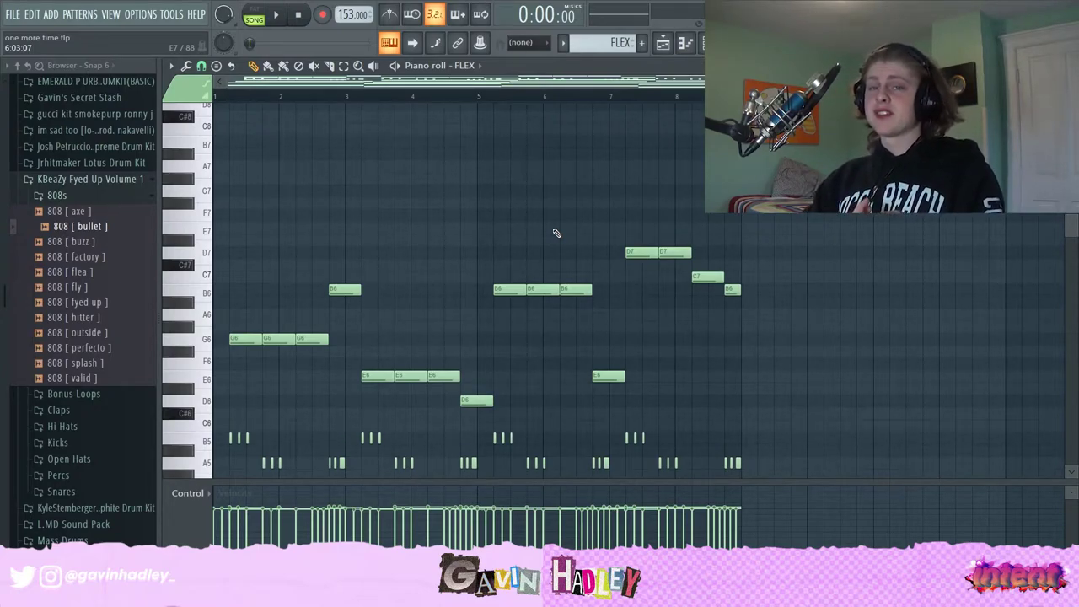
Look over the chord notes, short counter-melody and high melody of the FLEX pattern once more.
{"action": "left_click", "coordinate": [495, 167]}
{"action": "right_click", "coordinate": [500, 170]}
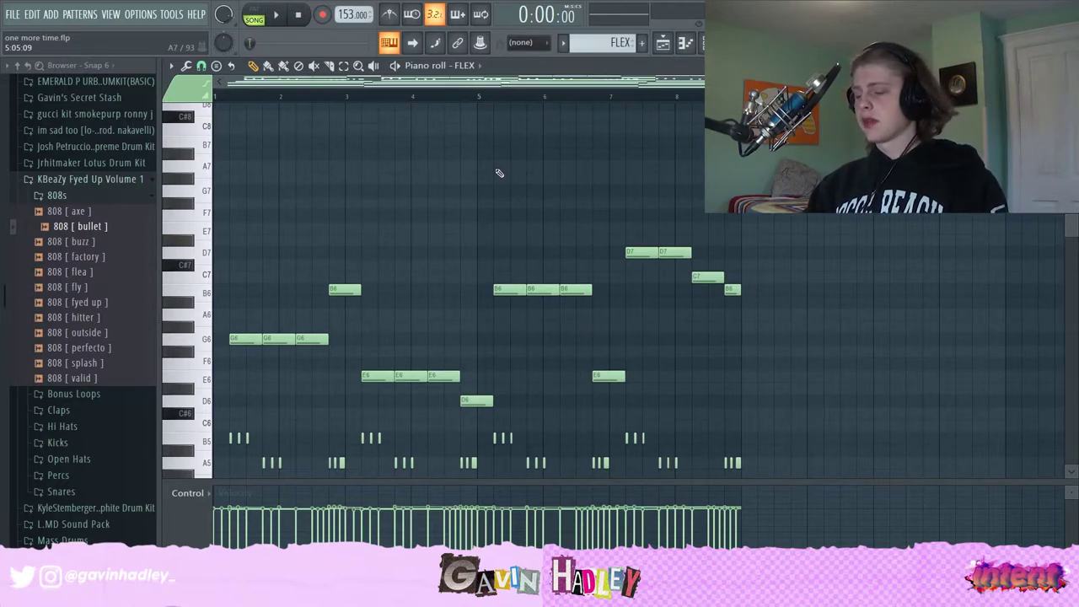
{"action": "scroll", "coordinate": [371, 291], "scroll_direction": "down", "scroll_amount": 6}
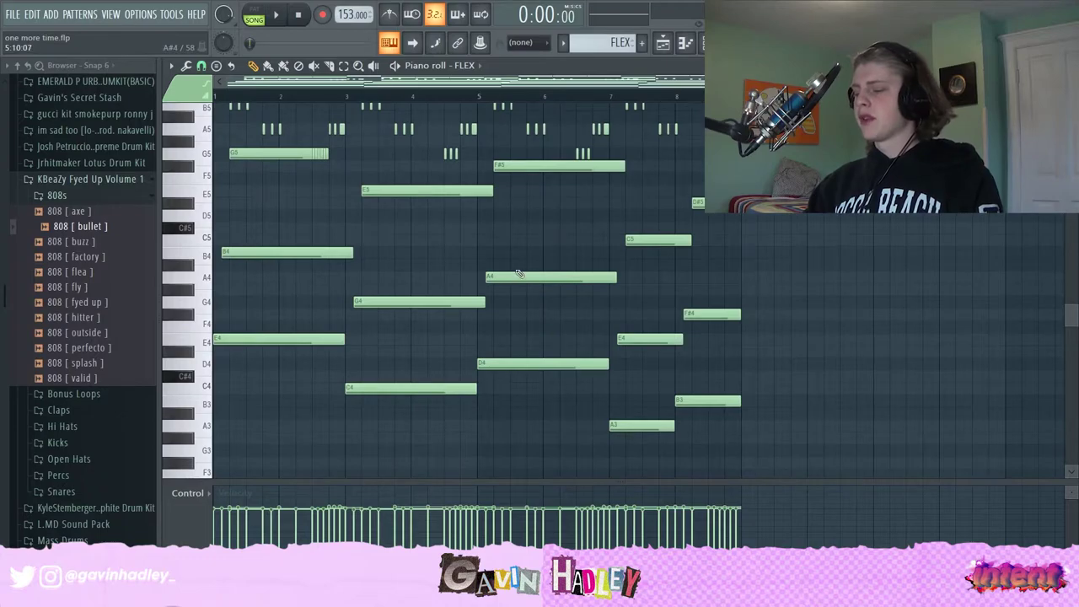
{"action": "scroll", "coordinate": [521, 274], "scroll_direction": "up", "scroll_amount": 3}
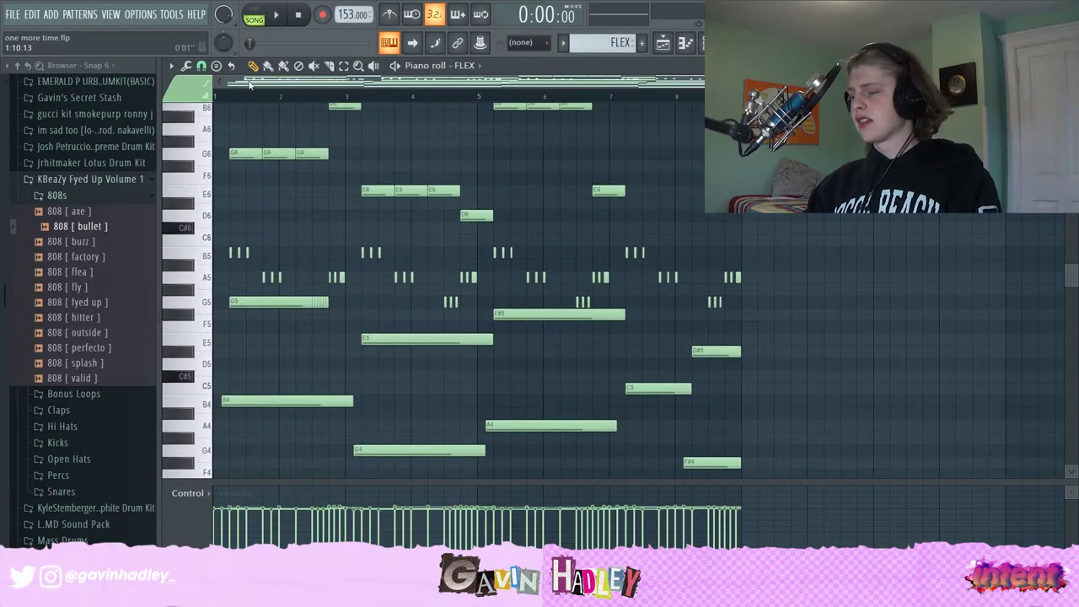
{"action": "scroll", "coordinate": [244, 78], "scroll_direction": "up", "scroll_amount": 2}
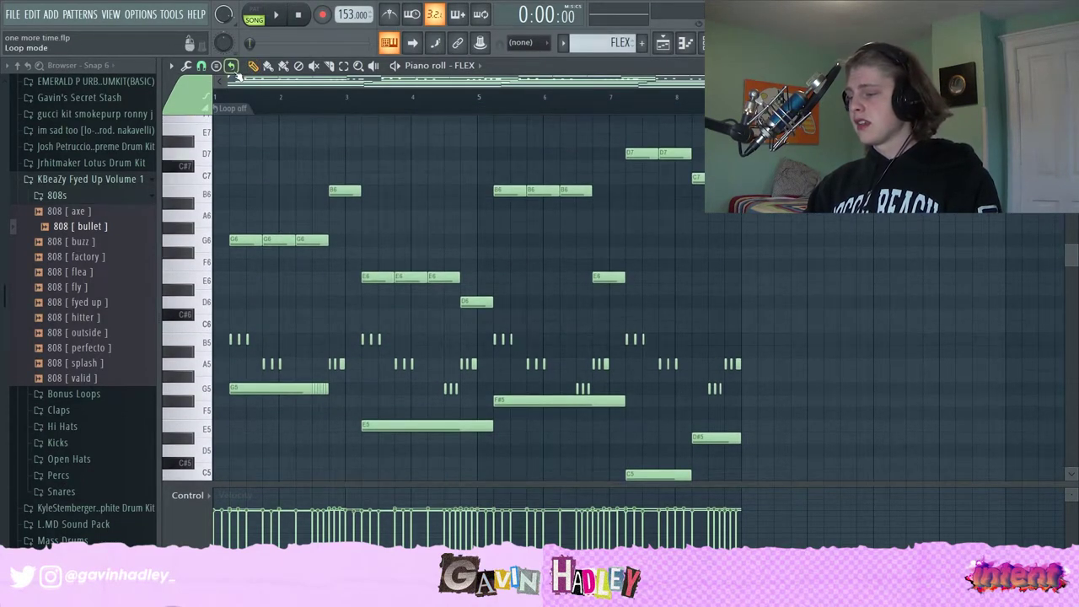
{"action": "scroll", "coordinate": [253, 89], "scroll_direction": "down", "scroll_amount": 1}
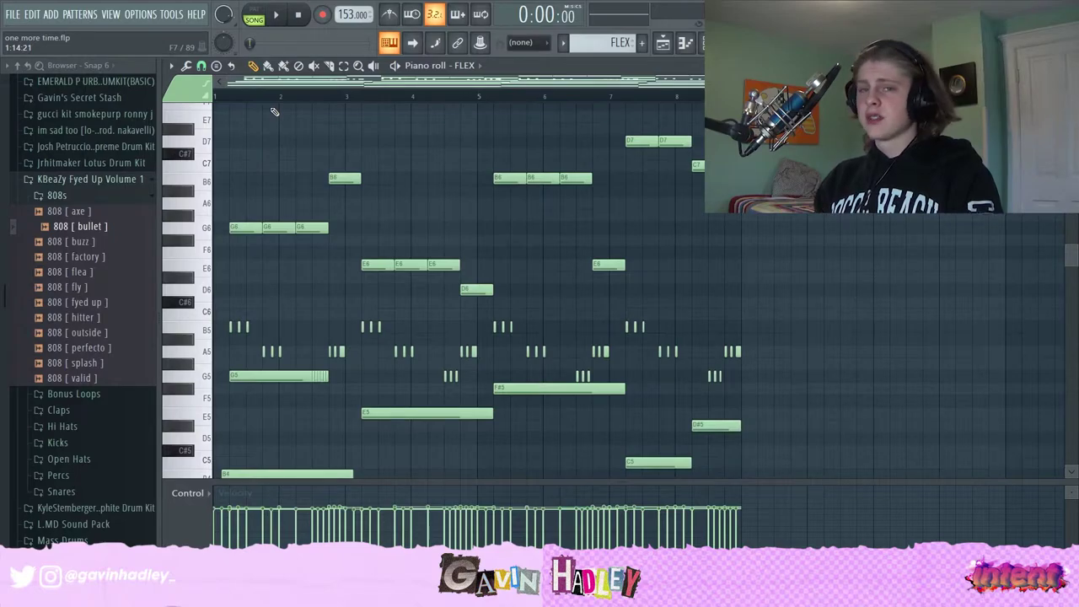
{"action": "scroll", "coordinate": [255, 393], "scroll_direction": "up", "scroll_amount": 1}
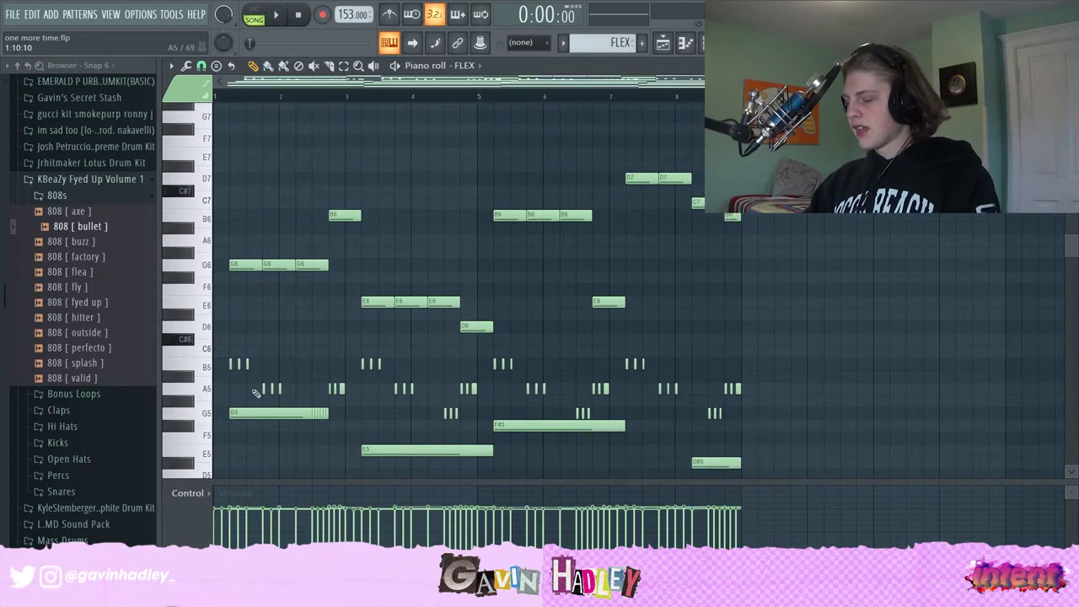
Play a moment of the song while checking the FLEX track's level in the mixer.
{"action": "key", "text": "F5"}
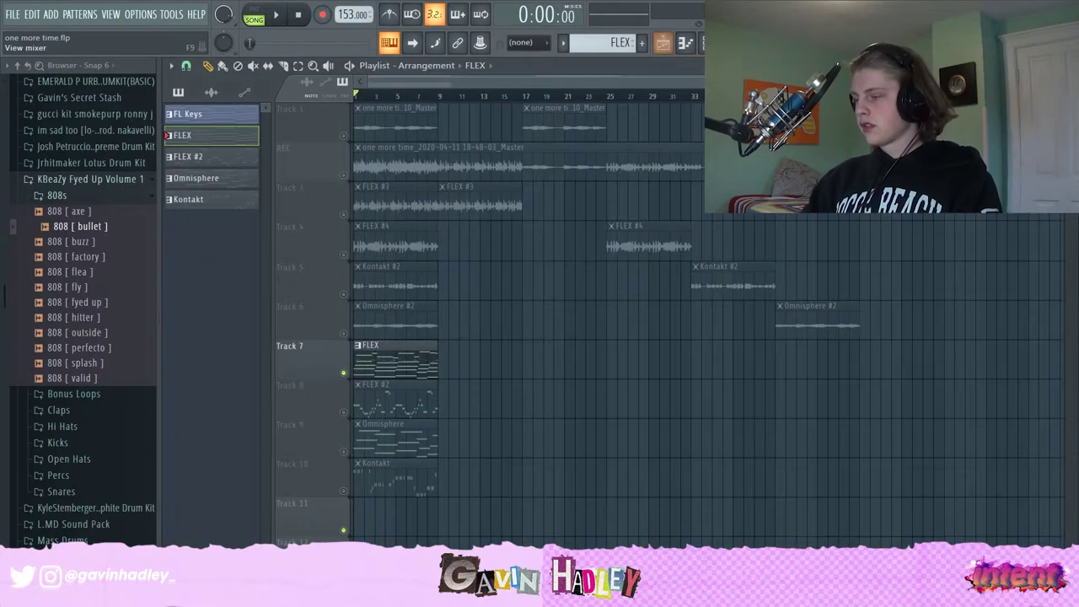
{"action": "key", "text": "F9"}
{"action": "key", "text": "space"}
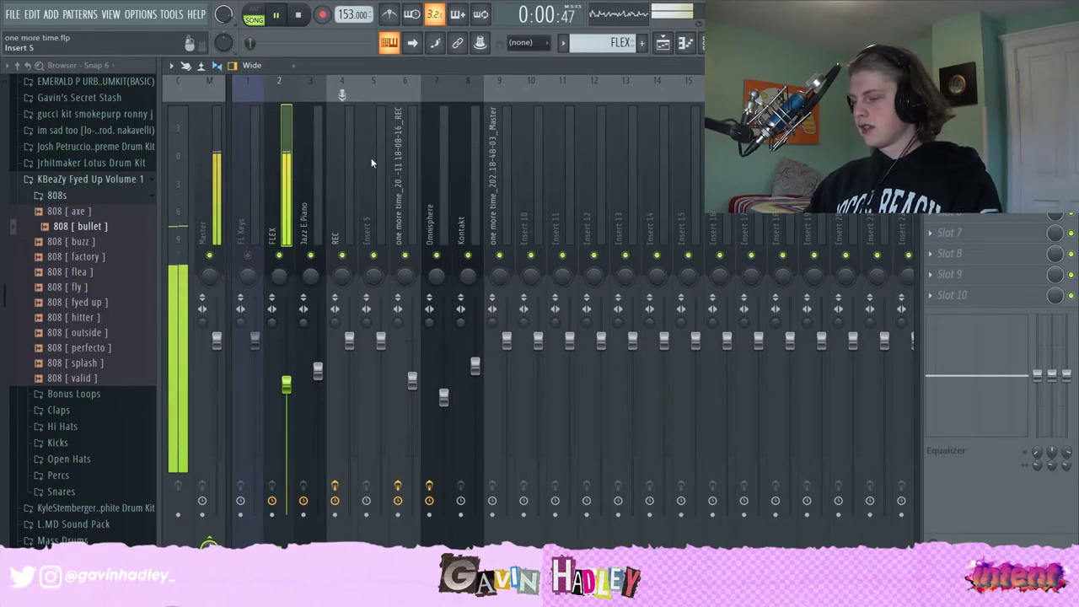
{"action": "key", "text": "space"}
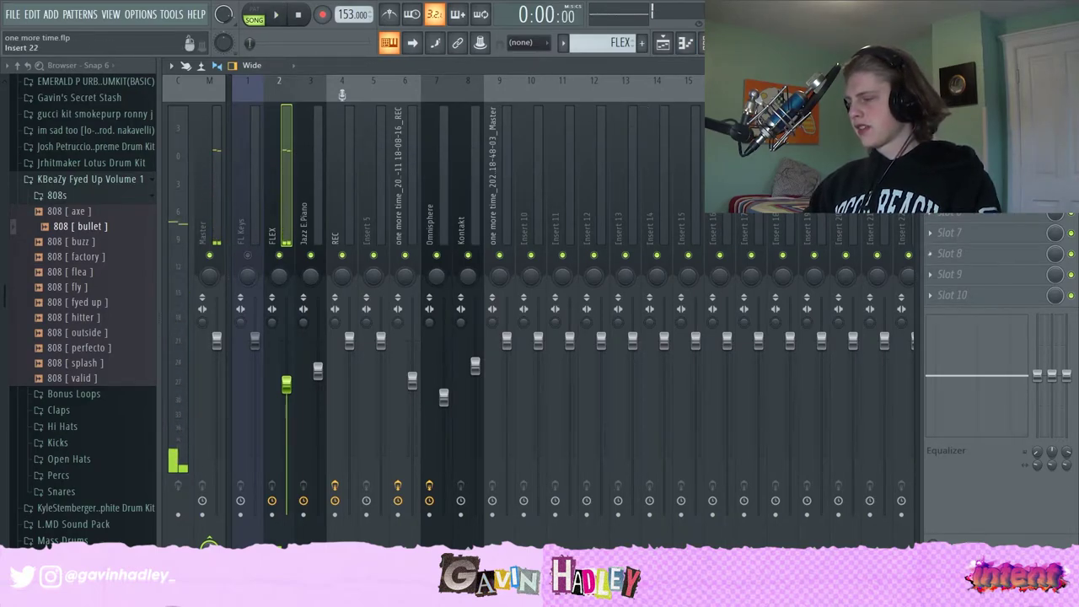
Unmute Track 8 and play the first four bars of the FLEX #2 pattern in the piano roll.
{"action": "key", "text": "F5"}
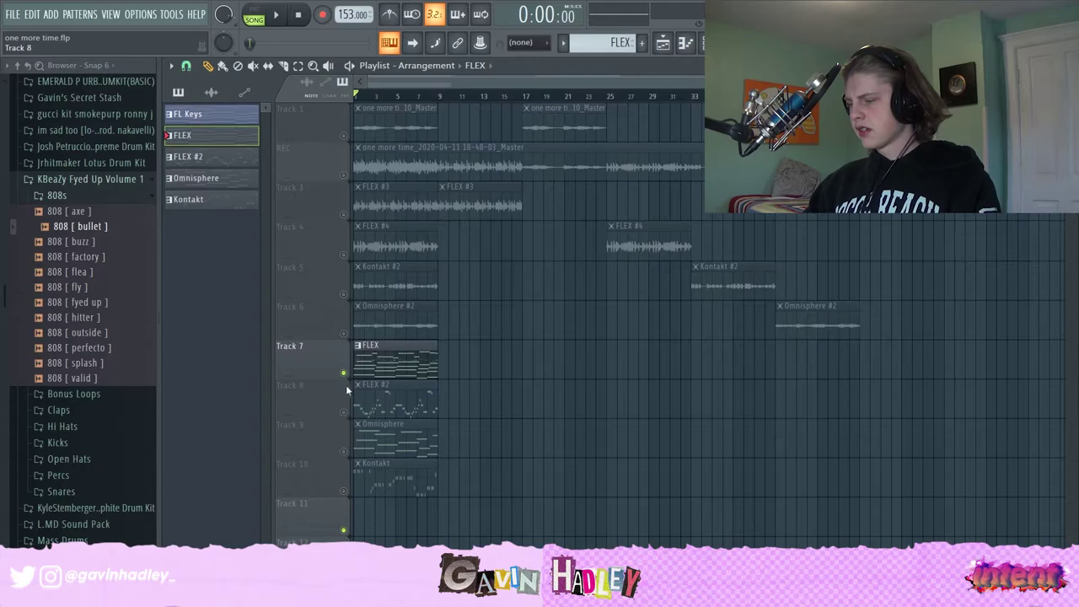
{"action": "double_click", "coordinate": [389, 396]}
{"action": "key", "text": "space"}
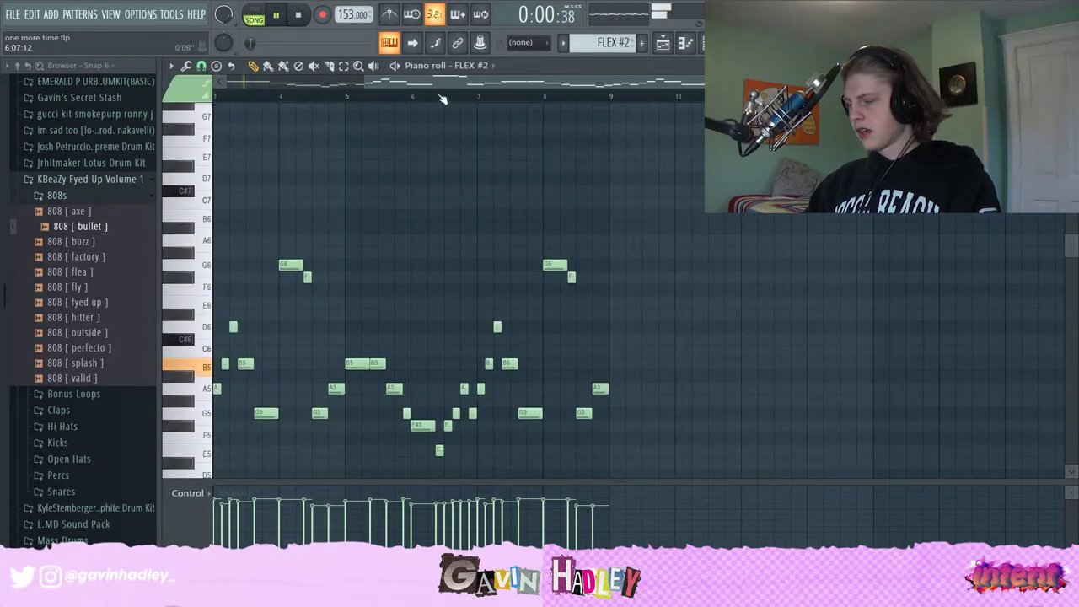
{"action": "scroll", "coordinate": [365, 340], "scroll_direction": "down", "scroll_amount": 3}
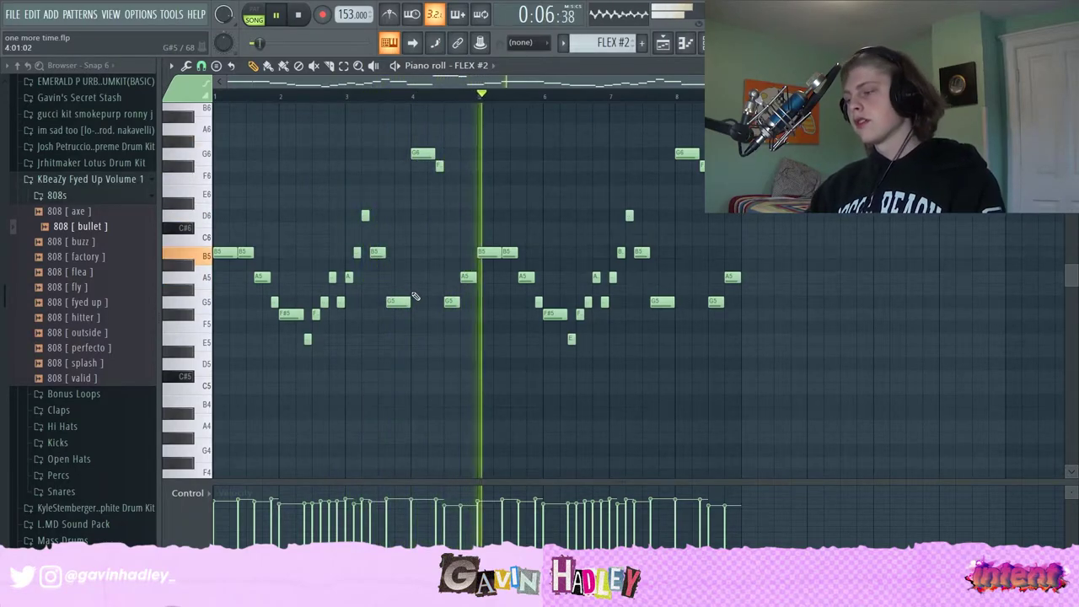
{"action": "key", "text": "space"}
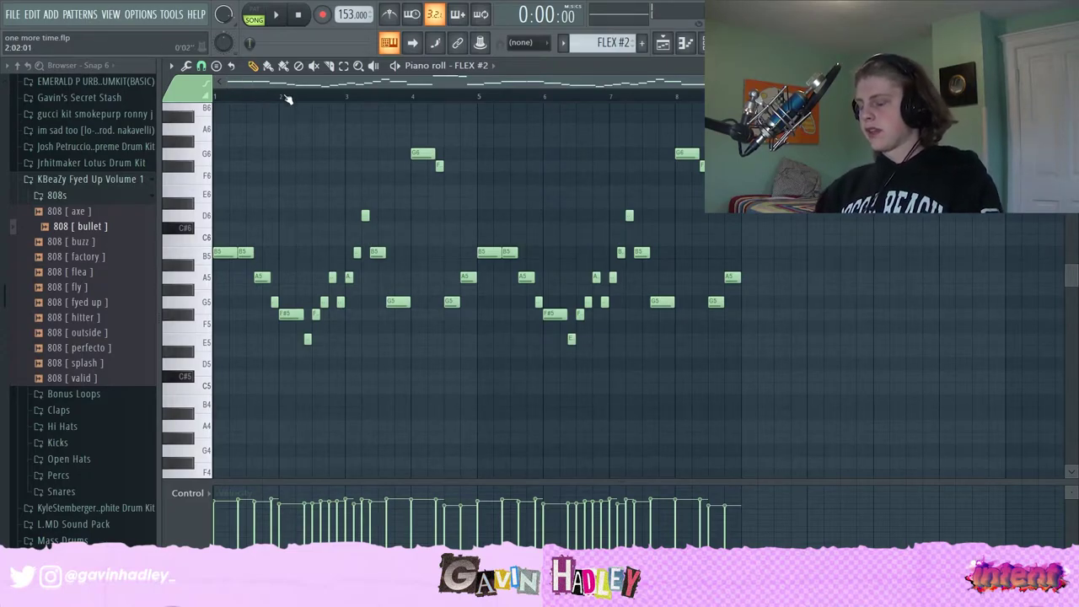
Select the high G6 and F#6 notes at bars 4 and 8 of the FLEX #2 pattern.
{"action": "left_click", "coordinate": [344, 66]}
{"action": "left_click_drag", "start_coordinate": [359, 110], "coordinate": [456, 185]}
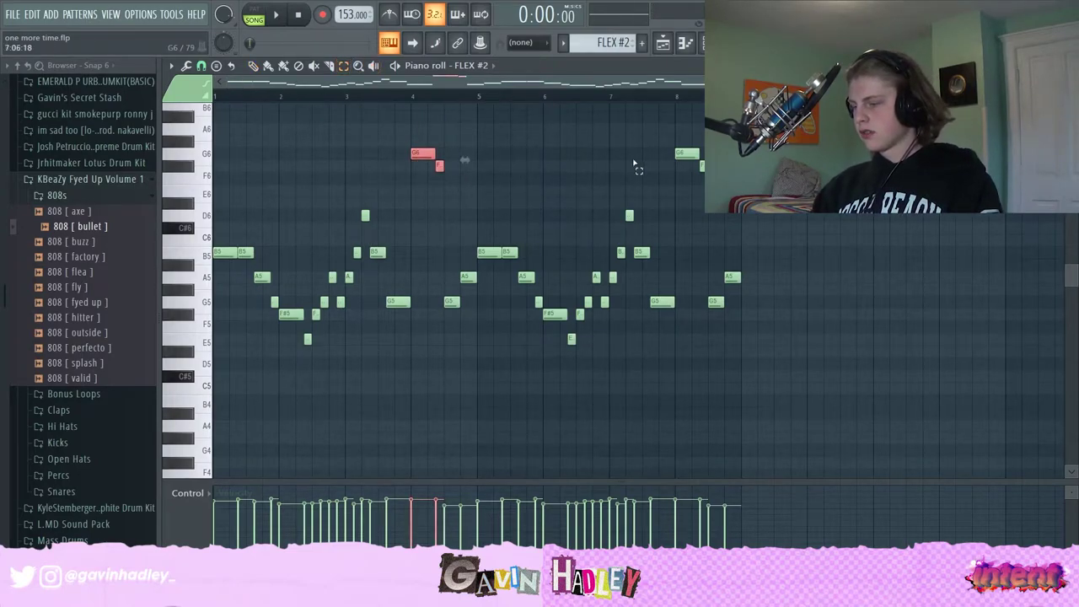
{"action": "left_click_drag", "start_coordinate": [750, 179], "coordinate": [266, 99]}
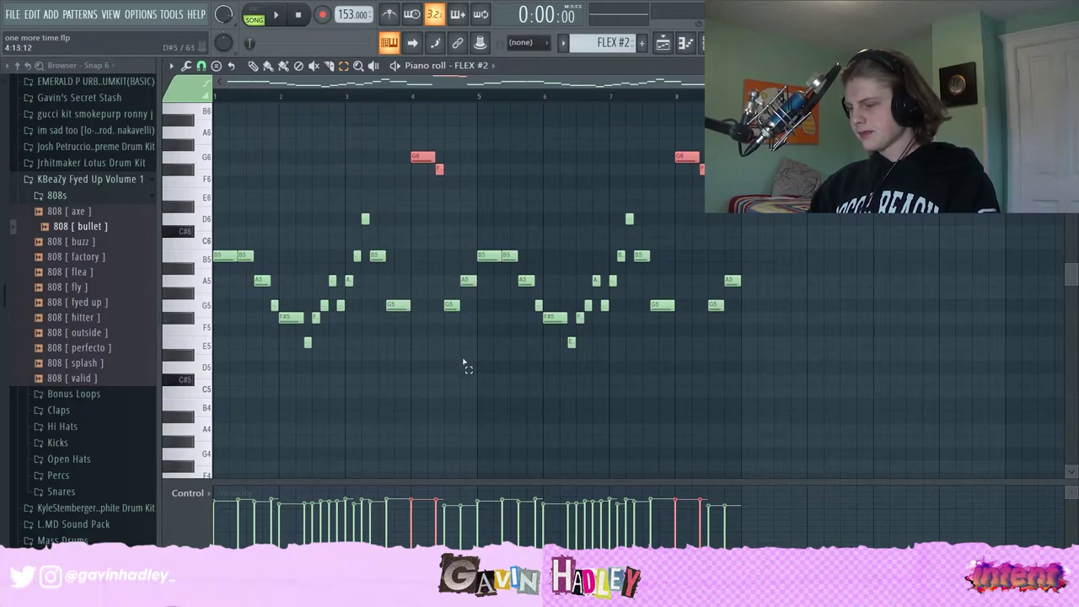
Point out and audition the short notes climbing from E5 to D6 in bars 2 and 3.
{"action": "left_click_drag", "start_coordinate": [355, 360], "coordinate": [311, 275]}
{"action": "left_click_drag", "start_coordinate": [353, 348], "coordinate": [327, 299]}
{"action": "mouse_move", "coordinate": [347, 335]}
{"action": "left_mouse_down"}
{"action": "mouse_move", "coordinate": [270, 227]}
{"action": "mouse_move", "coordinate": [235, 212]}
{"action": "mouse_move", "coordinate": [329, 327]}
{"action": "mouse_move", "coordinate": [296, 250]}
{"action": "mouse_move", "coordinate": [338, 330]}
{"action": "mouse_move", "coordinate": [212, 87]}
{"action": "mouse_move", "coordinate": [212, 301]}
{"action": "mouse_move", "coordinate": [683, 331]}
{"action": "mouse_move", "coordinate": [781, 355]}
{"action": "mouse_move", "coordinate": [453, 389]}
{"action": "left_mouse_up"}
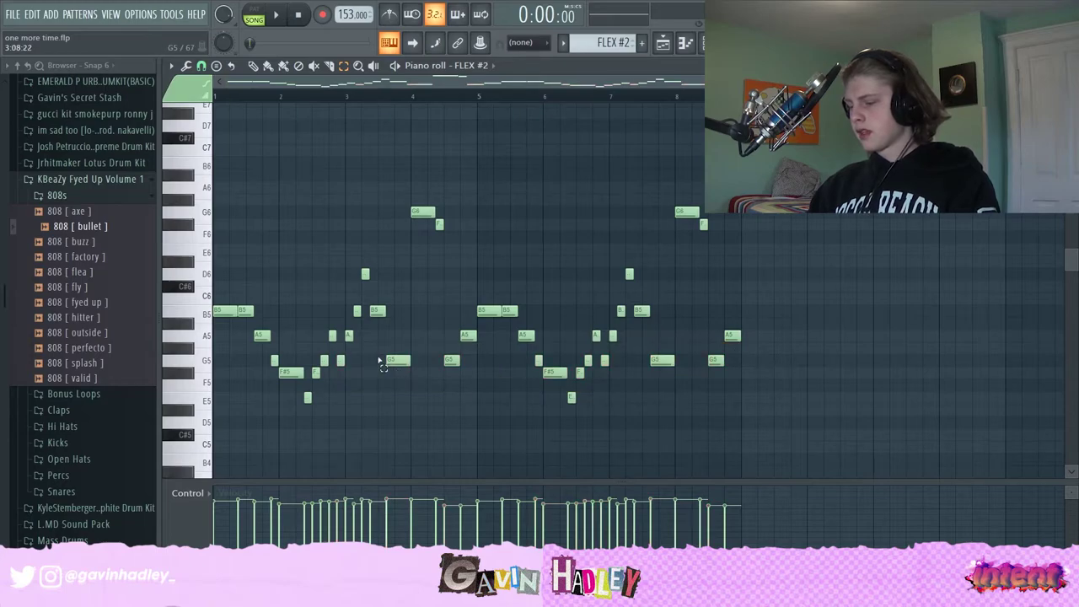
{"action": "left_click", "coordinate": [330, 335]}
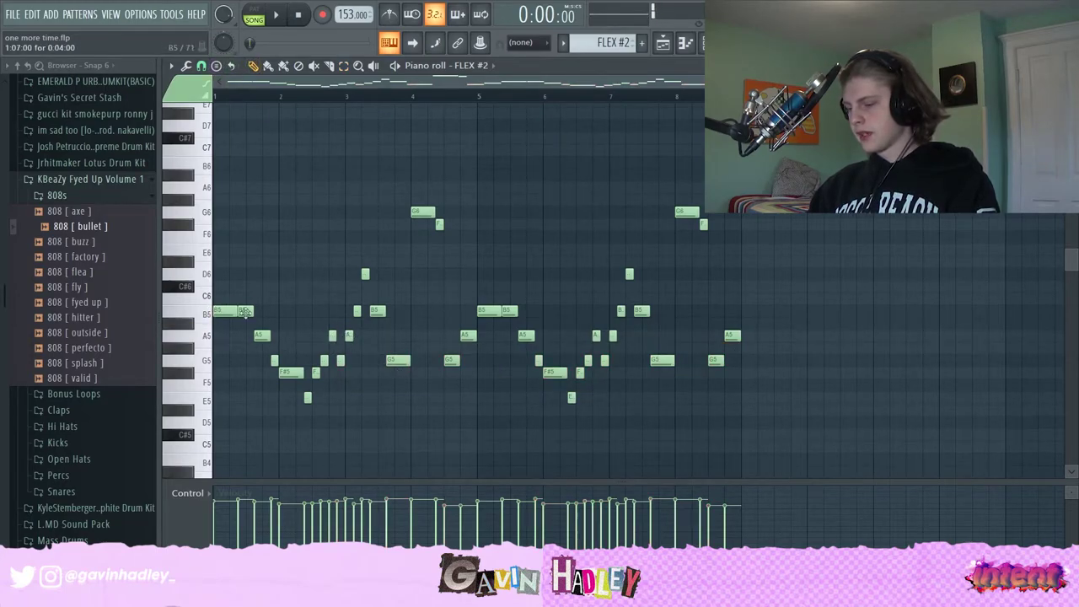
{"action": "left_click", "coordinate": [347, 338]}
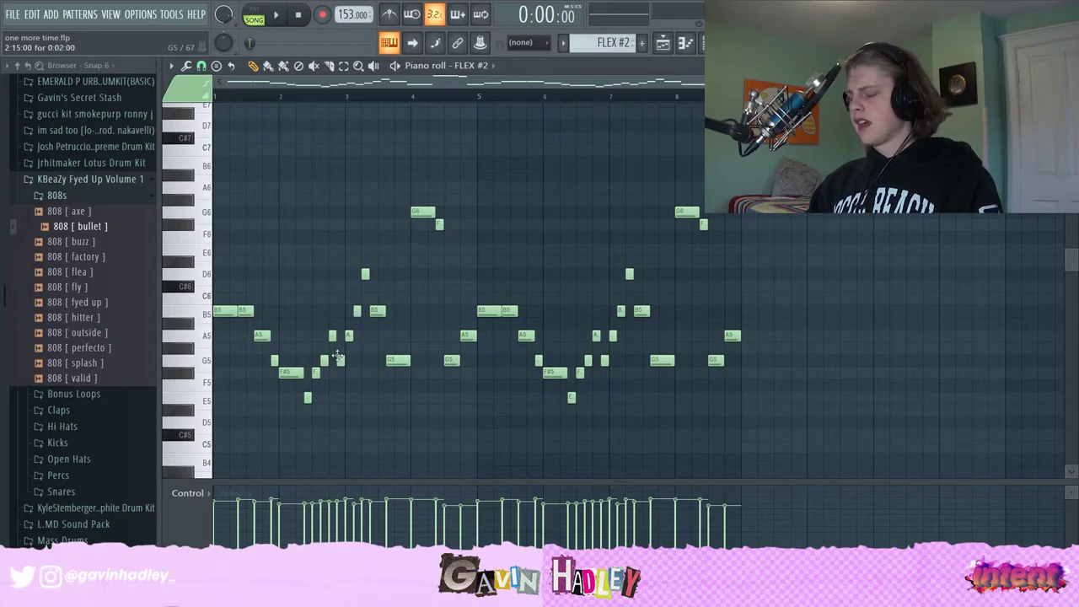
{"action": "left_click", "coordinate": [349, 333]}
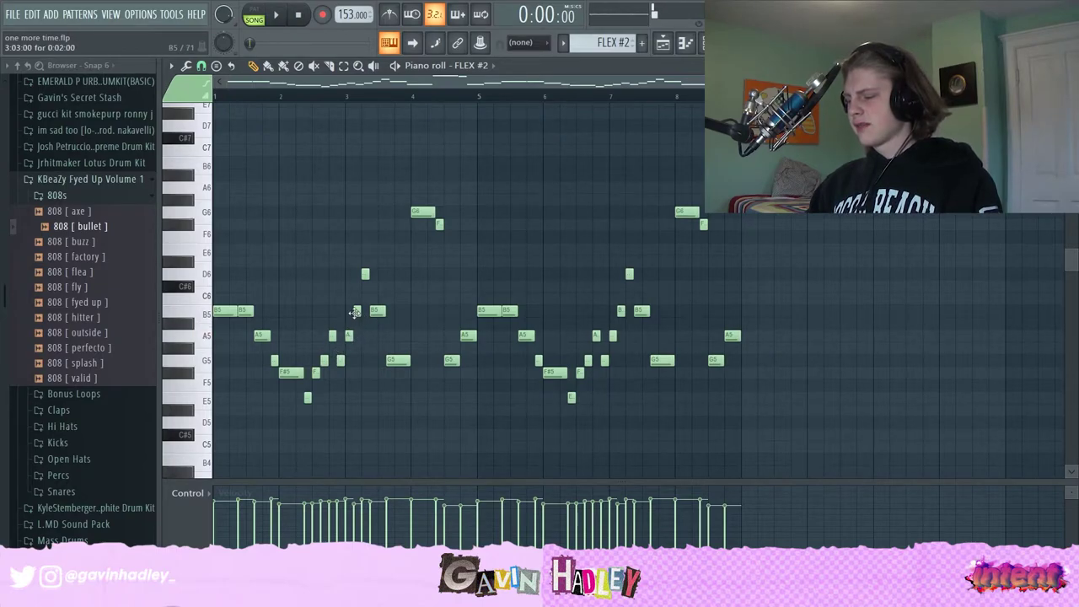
{"action": "left_click", "coordinate": [364, 276]}
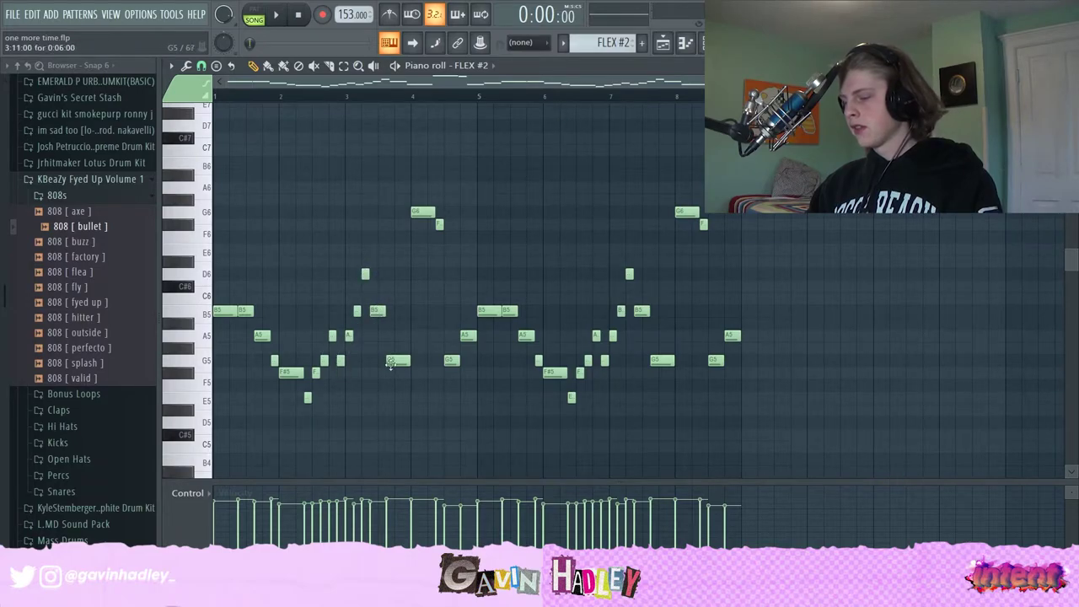
Try the bar 4 G6 and F#6 notes one octave lower and restore their original pitch.
{"action": "left_click", "coordinate": [343, 65]}
{"action": "left_click_drag", "start_coordinate": [405, 201], "coordinate": [469, 234]}
{"action": "key", "text": "ctrl+Down"}
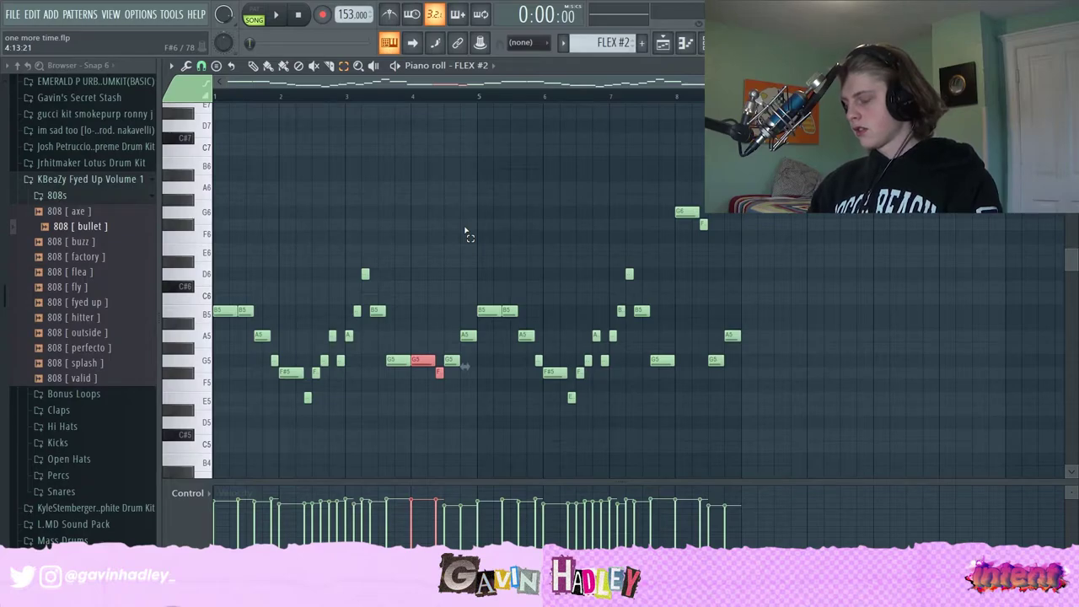
{"action": "key", "text": "ctrl+Up"}
{"action": "left_click_drag", "start_coordinate": [443, 160], "coordinate": [399, 241]}
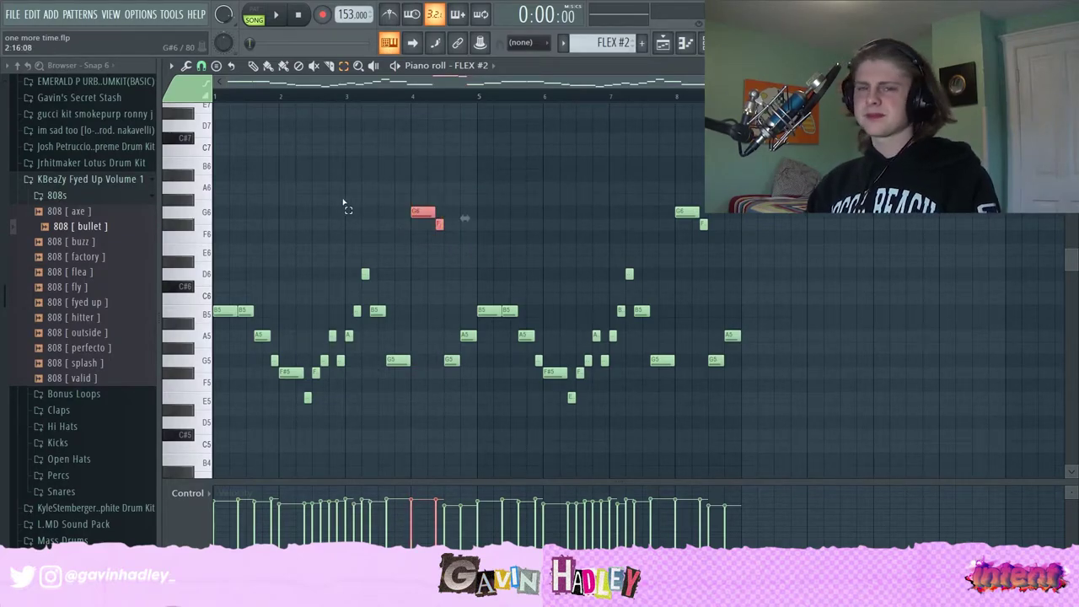
{"action": "scroll", "coordinate": [295, 205], "scroll_direction": "up", "scroll_amount": 1}
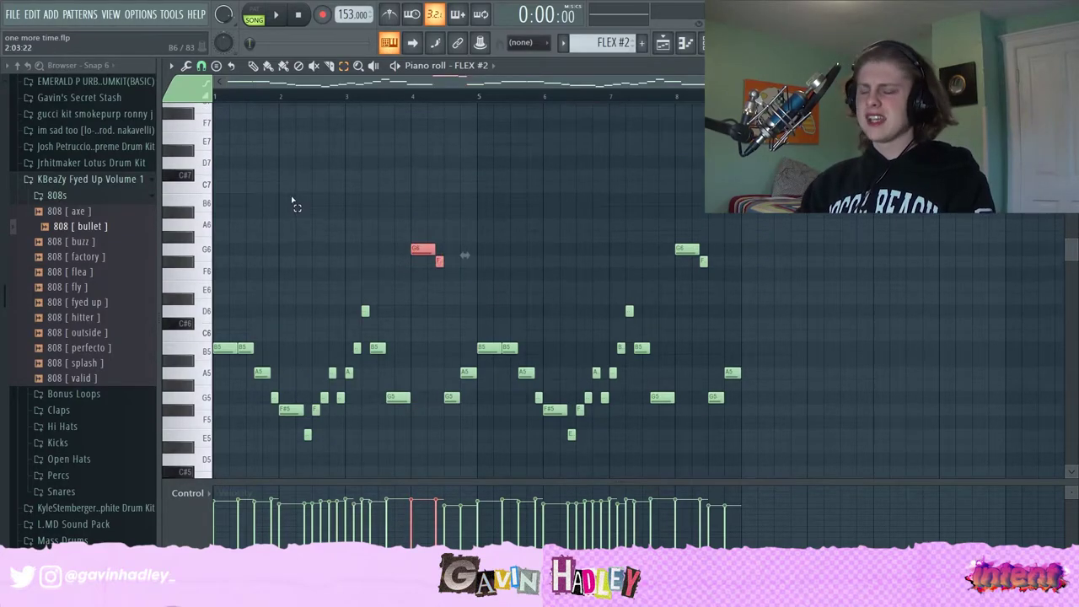
{"action": "left_click", "coordinate": [447, 257]}
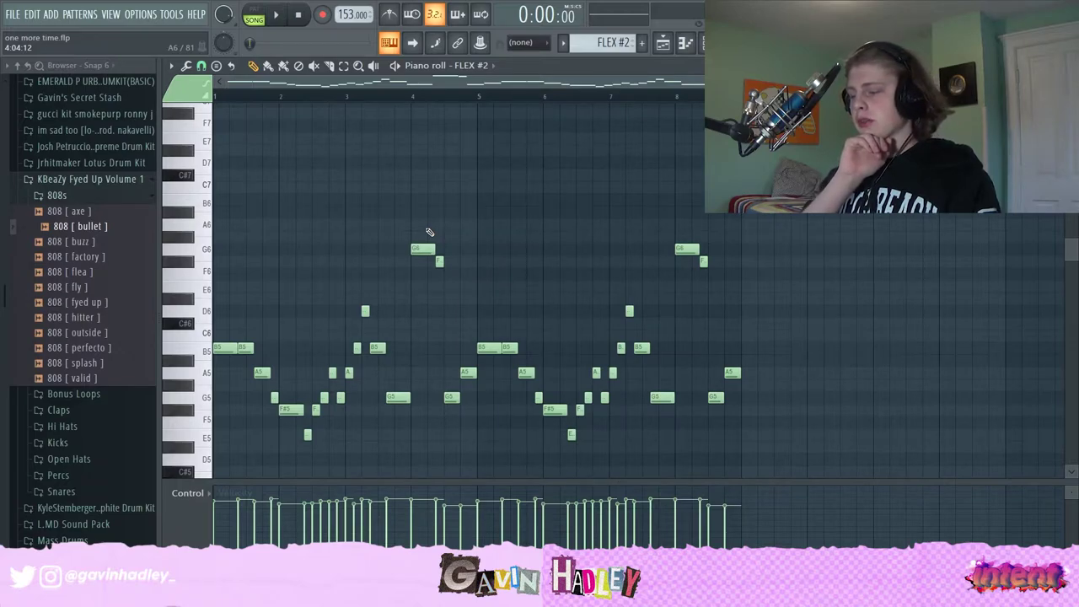
Play the FLEX #2 melody from the start past its high notes in bar 4 and stop playback.
{"action": "key", "text": "space"}
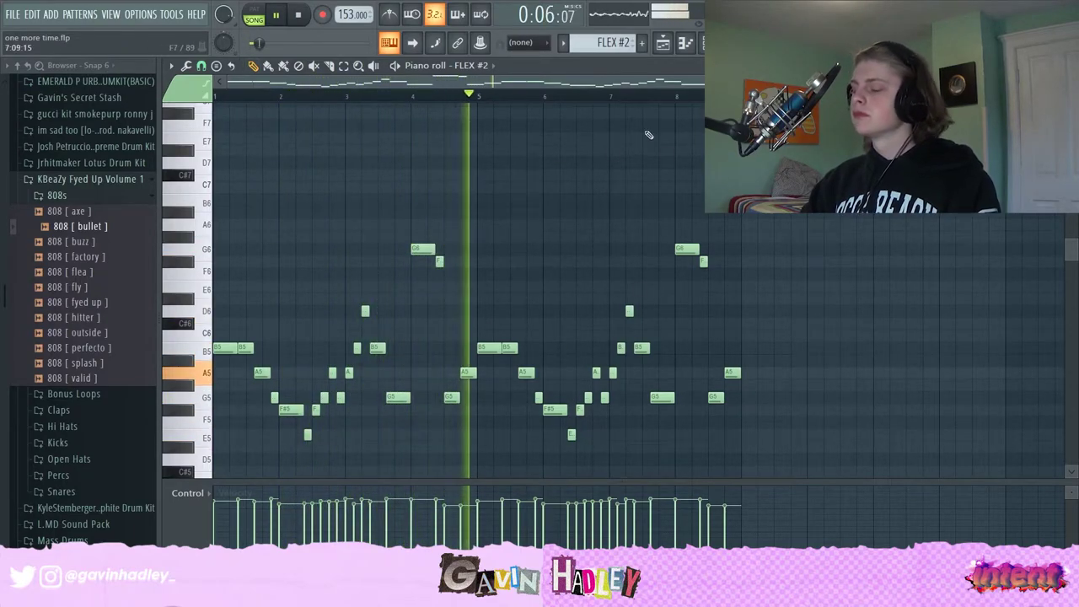
{"action": "scroll", "coordinate": [479, 242], "scroll_direction": "down", "scroll_amount": 5}
{"action": "key", "text": "space"}
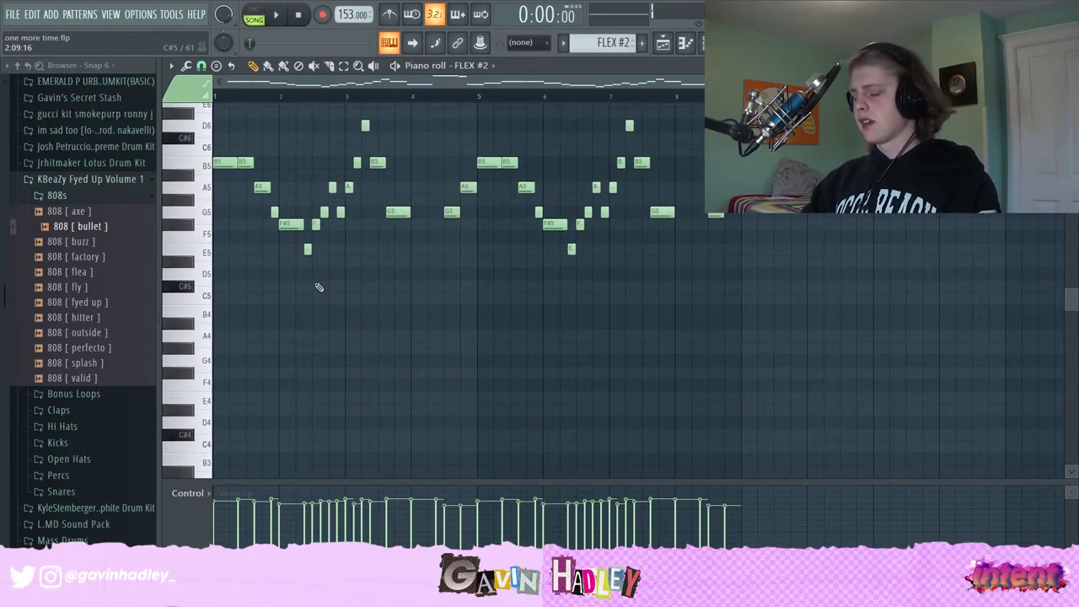
Briefly play the song with the mixer open and select the Jazz E.Piano track.
{"action": "left_click", "coordinate": [731, 43]}
{"action": "key", "text": "space"}
{"action": "key", "text": "space"}
{"action": "left_click", "coordinate": [313, 187]}
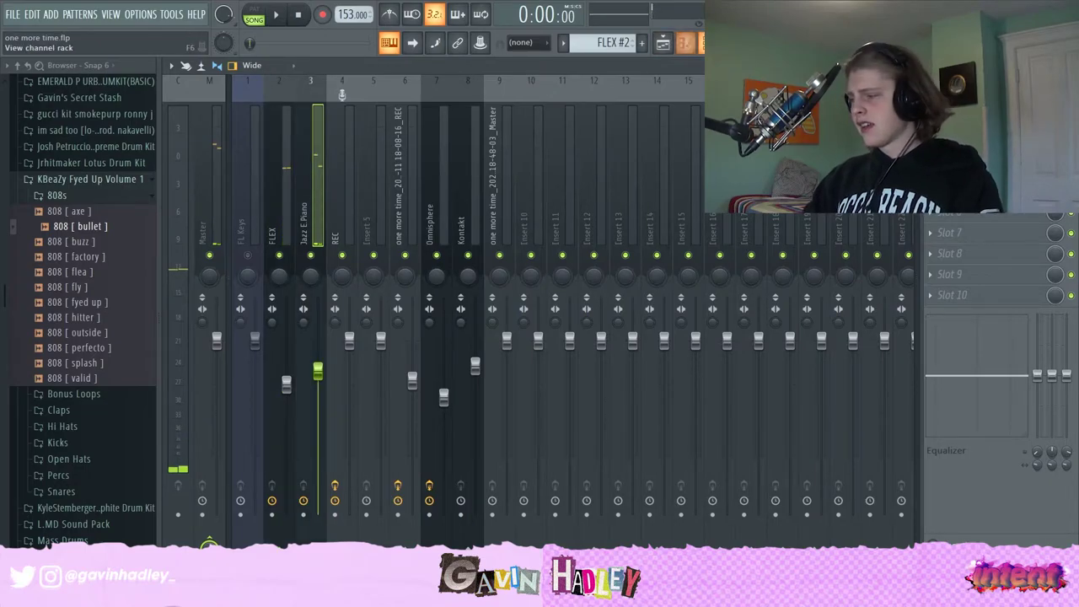
Open the FLEX #2 instrument from the channel rack, look through its Arksun Cityscape presets and close it.
{"action": "key", "text": "F6"}
{"action": "key", "text": "space"}
{"action": "key", "text": "space"}
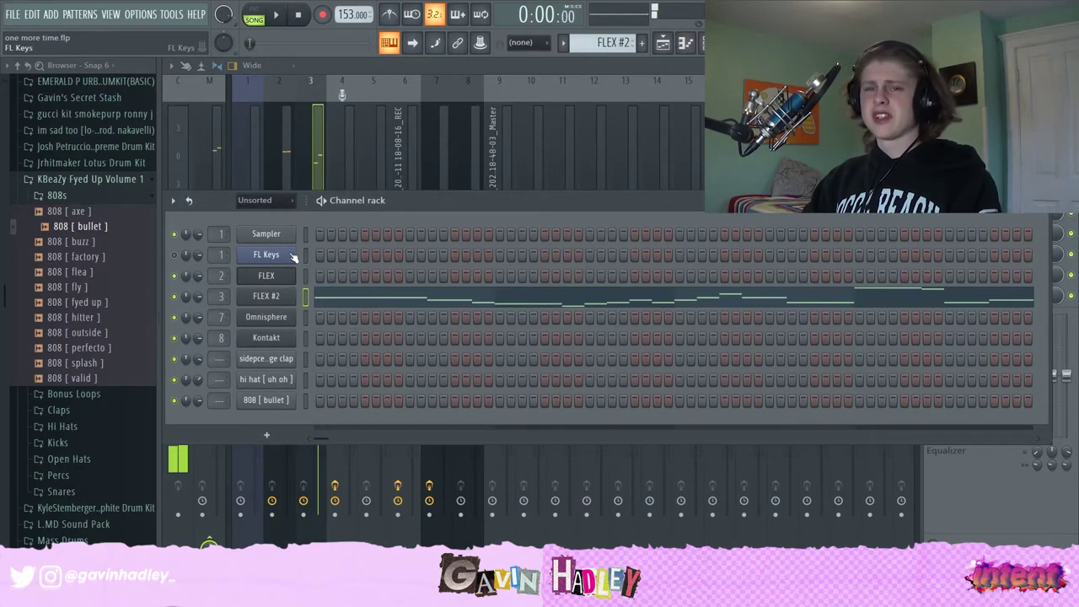
{"action": "left_click", "coordinate": [255, 296]}
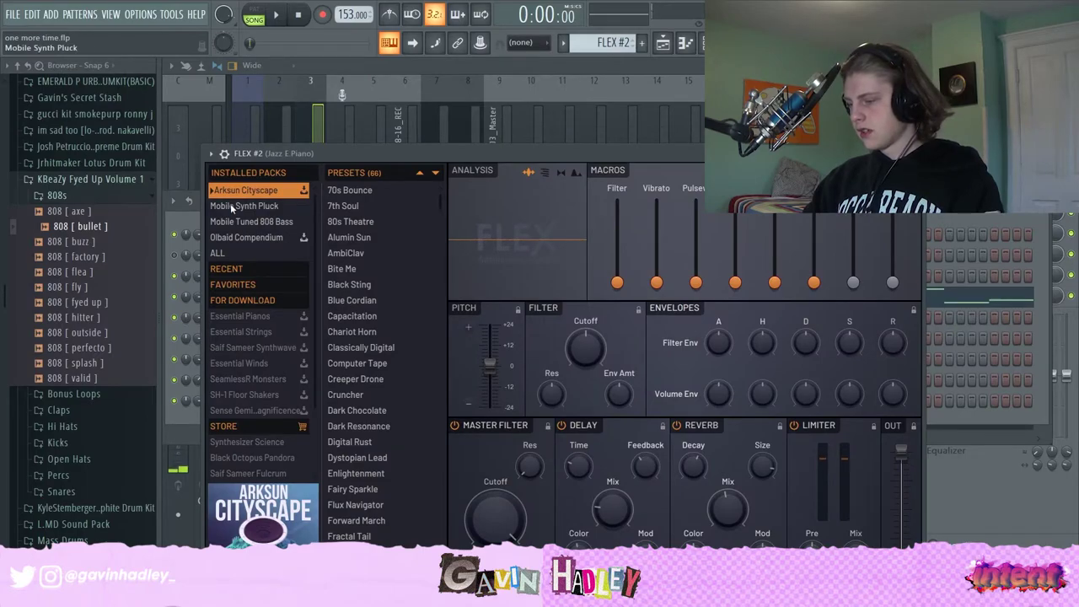
{"action": "scroll", "coordinate": [381, 272], "scroll_direction": "down", "scroll_amount": 12}
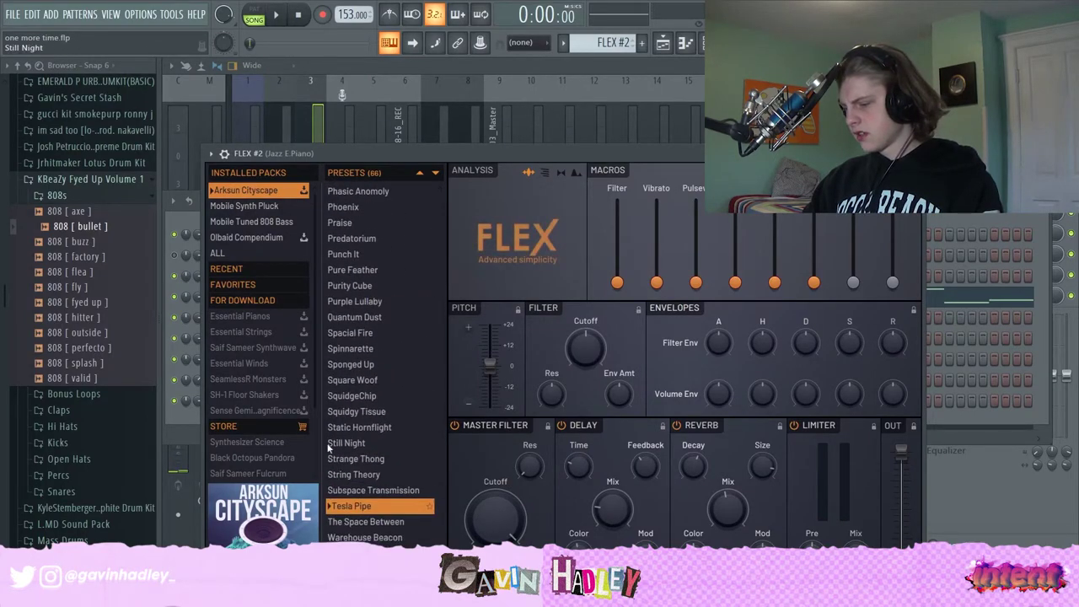
{"action": "left_click", "coordinate": [590, 64]}
{"action": "left_click", "coordinate": [708, 43]}
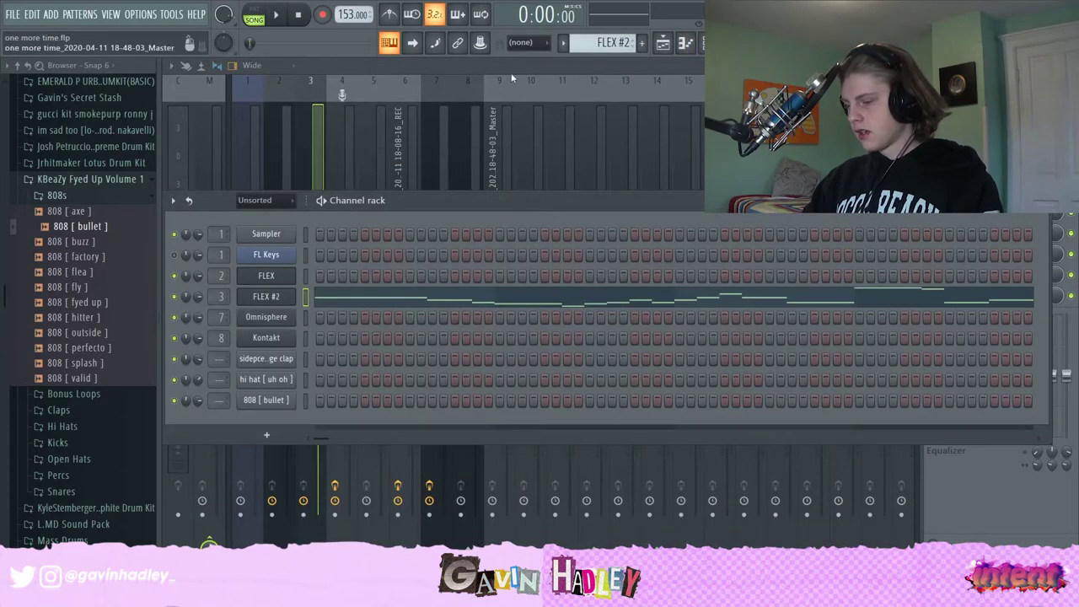
Open the Omnisphere pattern in the piano roll and examine its chord notes.
{"action": "left_click", "coordinate": [664, 43]}
{"action": "left_click", "coordinate": [198, 181]}
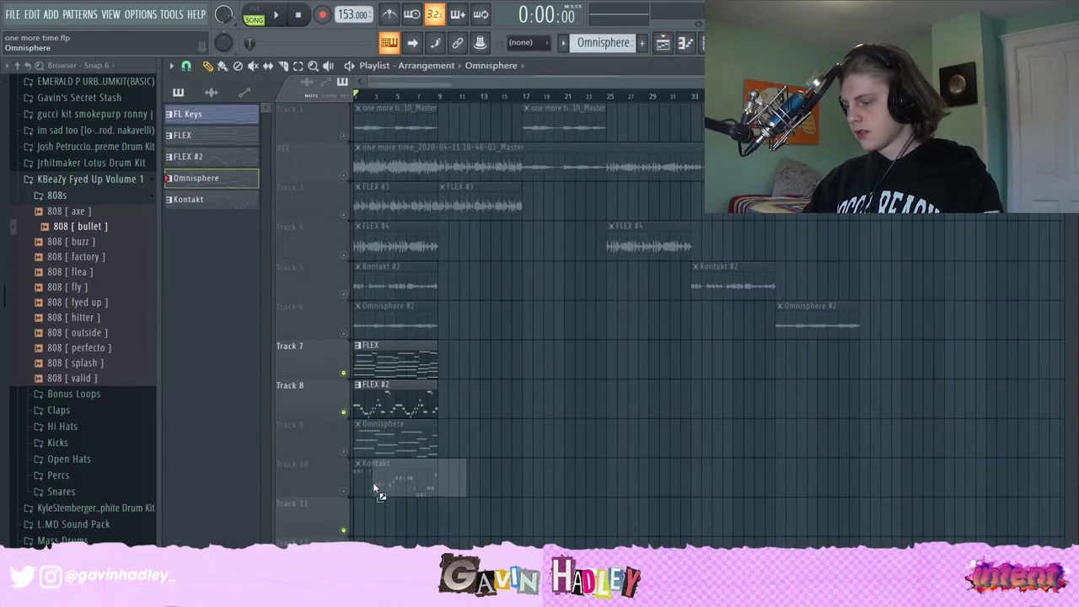
{"action": "key", "text": "F7"}
{"action": "scroll", "coordinate": [426, 310], "scroll_direction": "down", "scroll_amount": 5}
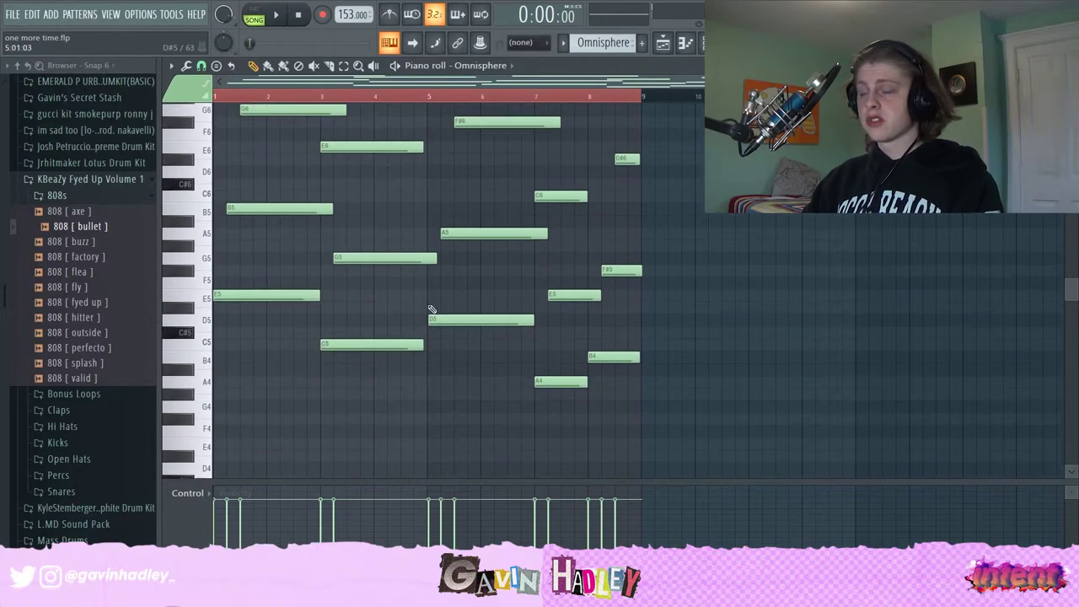
Select the Omnisphere mixer track and play it with the FLEX and Jazz E.Piano tracks muted.
{"action": "left_click", "coordinate": [730, 43]}
{"action": "key", "text": "space"}
{"action": "key", "text": "space"}
{"action": "left_click", "coordinate": [431, 212]}
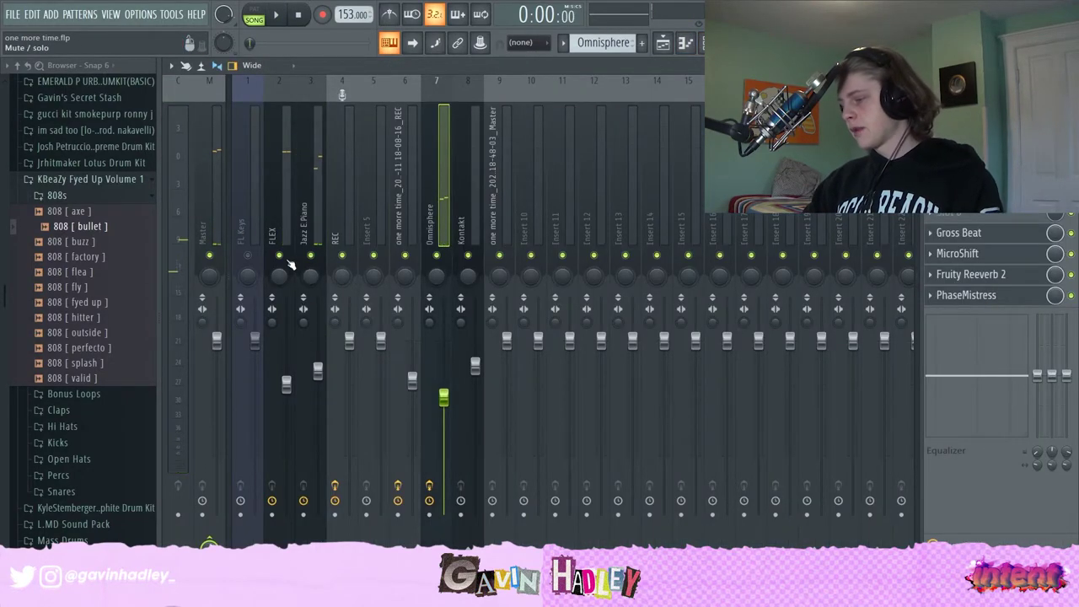
{"action": "key", "text": "space"}
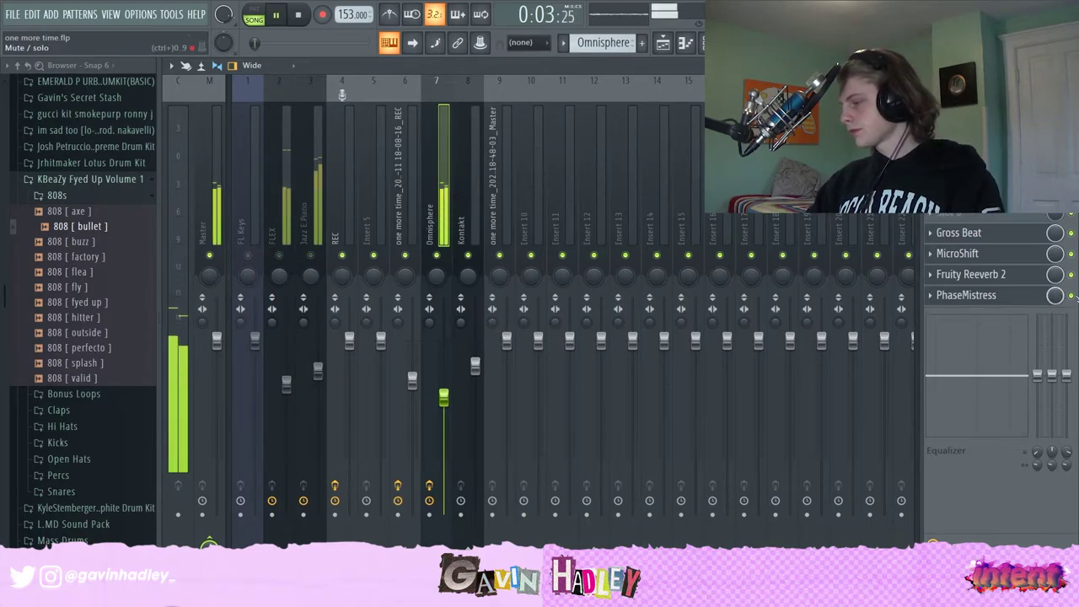
Play the Omnisphere track with its Gross Beat, MicroShift, Fruity Reeverb 2 and PhaseMistress effects bypassed.
{"action": "key", "text": "space"}
{"action": "key", "text": "space"}
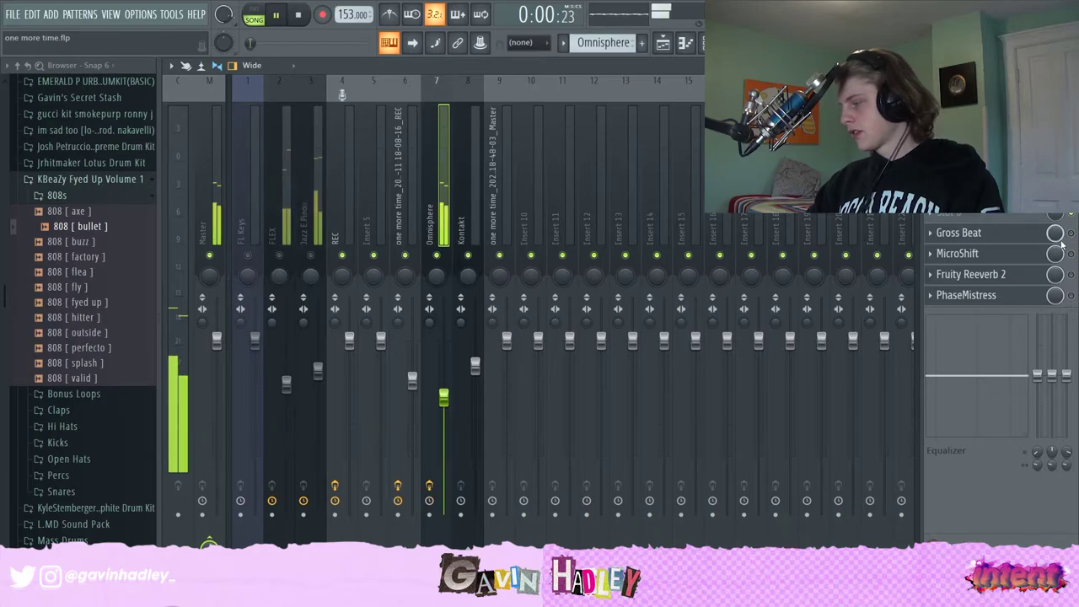
{"action": "key", "text": "space"}
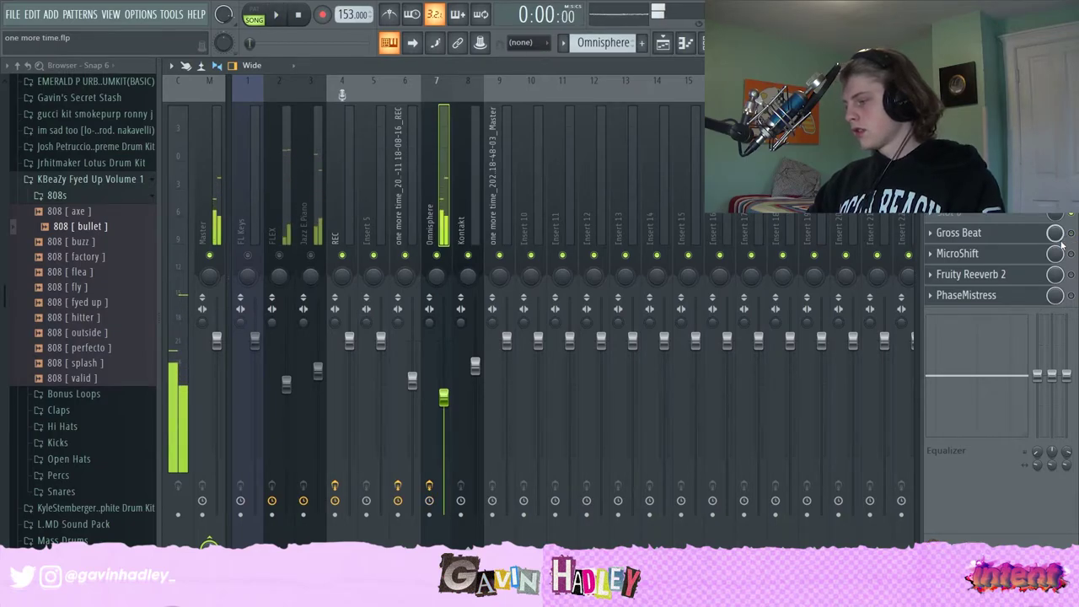
Look at the PhaseMistress settings on the Omnisphere track, then play the track with only that effect re-enabled.
{"action": "left_click", "coordinate": [986, 295]}
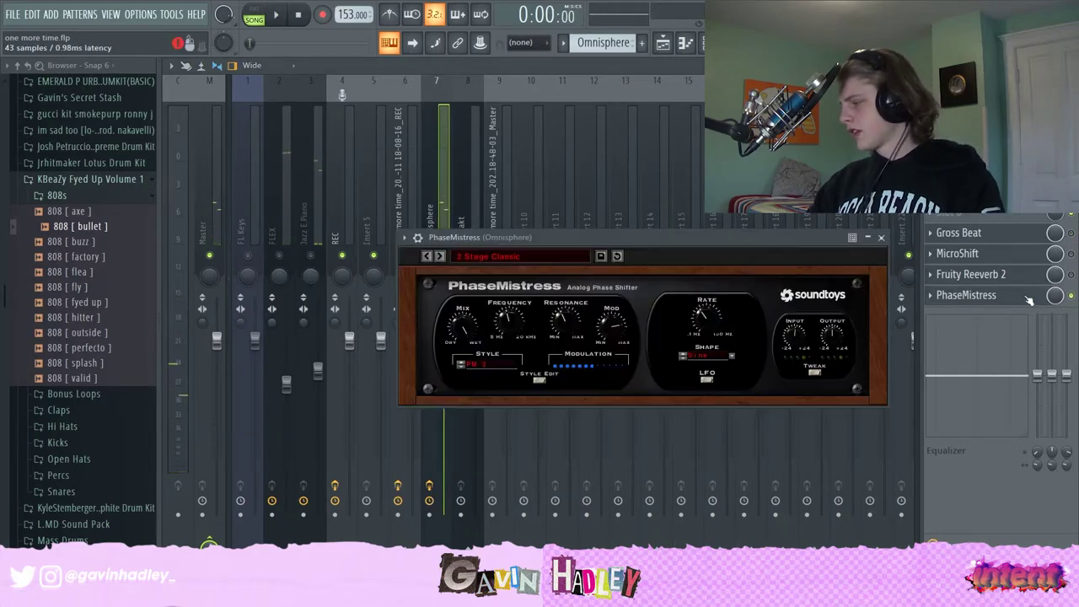
{"action": "left_click", "coordinate": [987, 295]}
{"action": "key", "text": "space"}
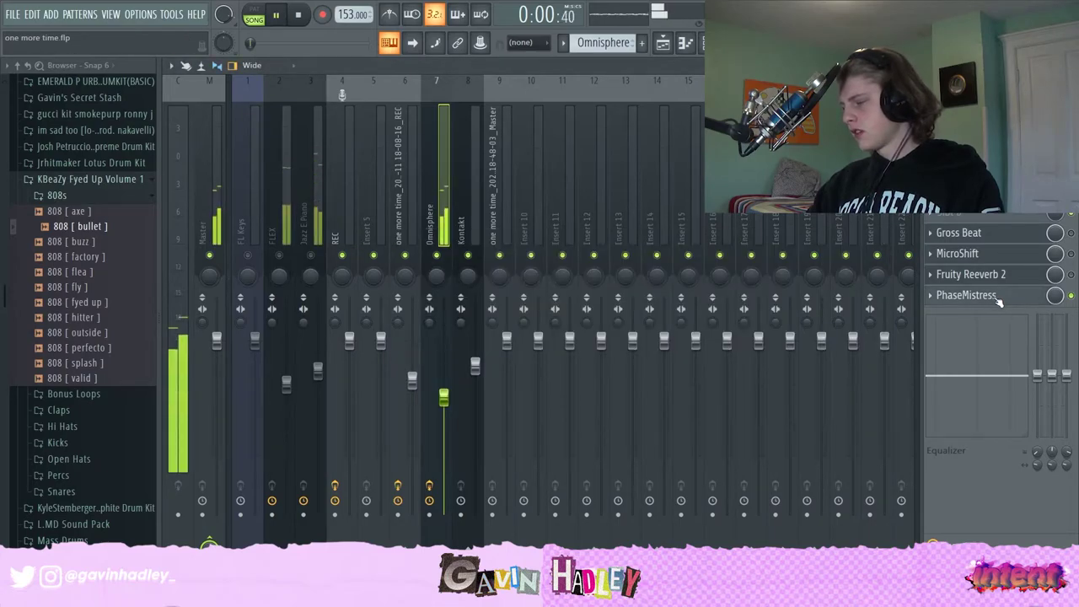
{"action": "key", "text": "space"}
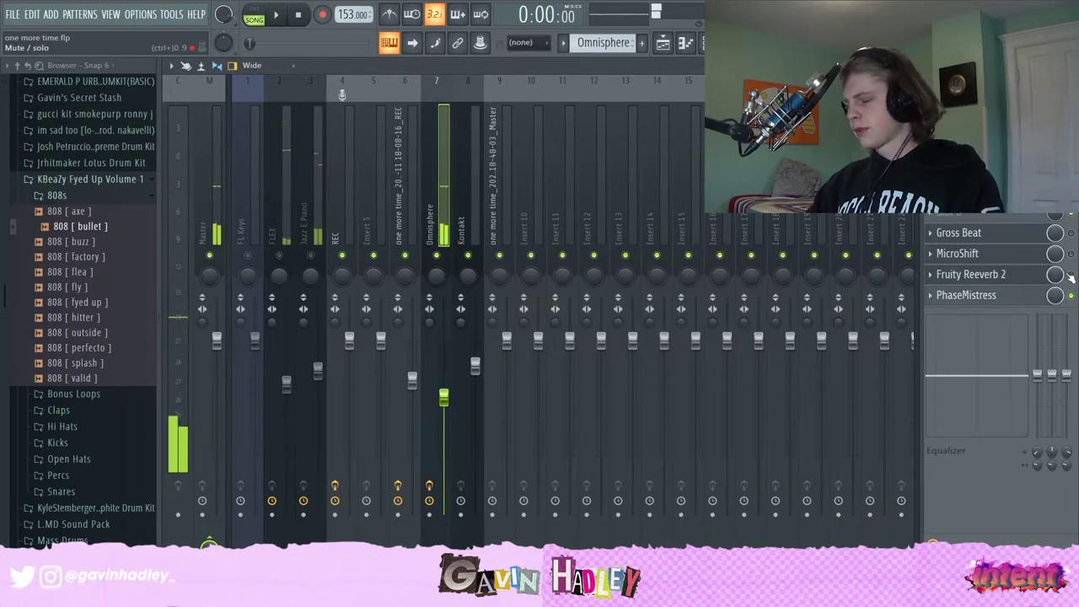
Re-enable Fruity Reeverb 2 and MicroShift one after the other on the Omnisphere track, playing the sound with each.
{"action": "key", "text": "space"}
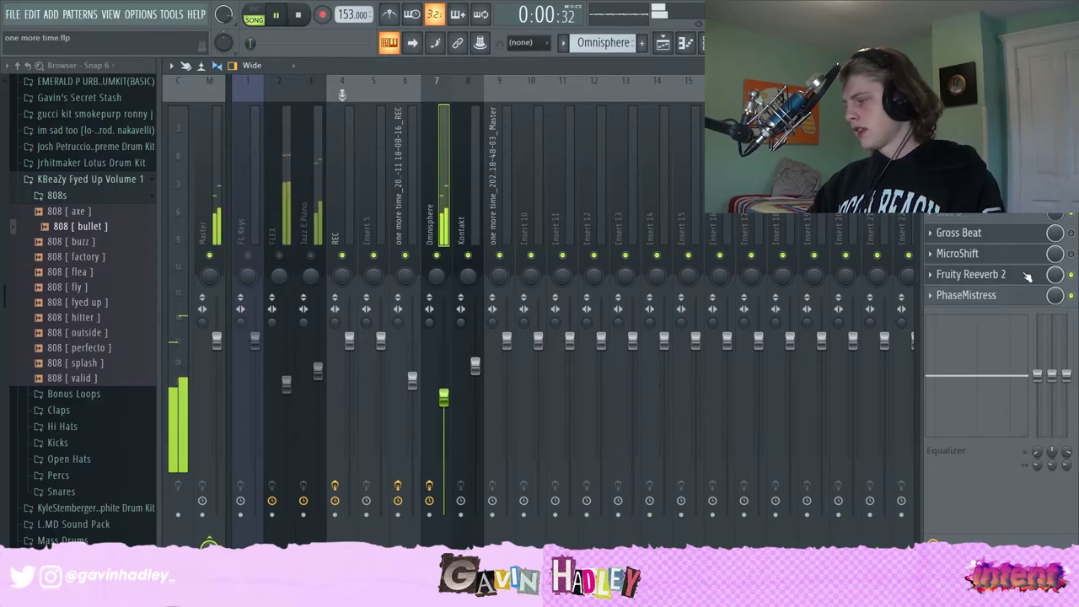
{"action": "key", "text": "space"}
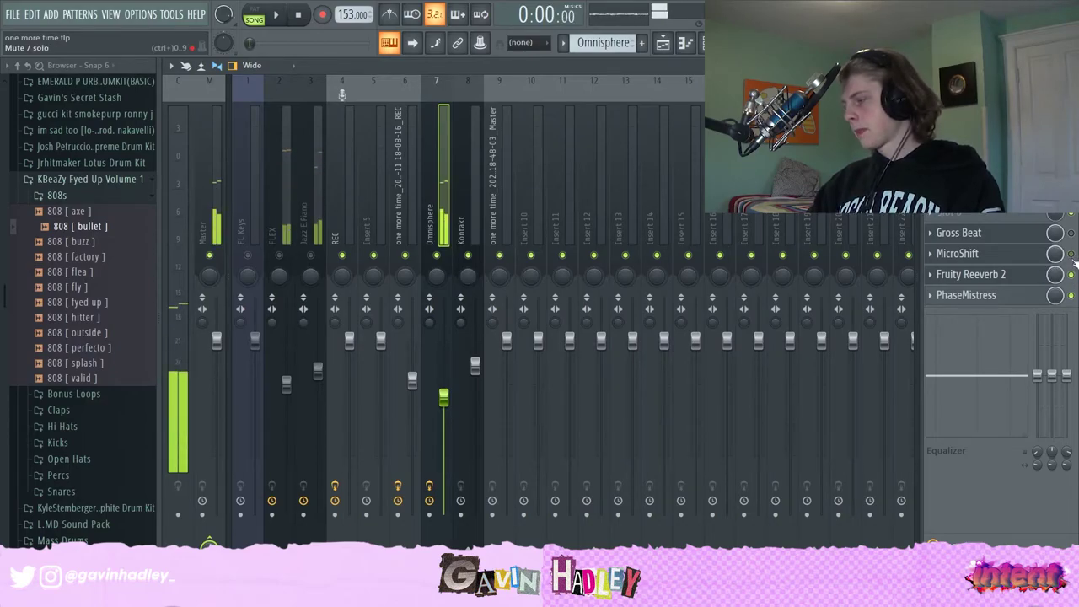
{"action": "key", "text": "space"}
{"action": "key", "text": "space"}
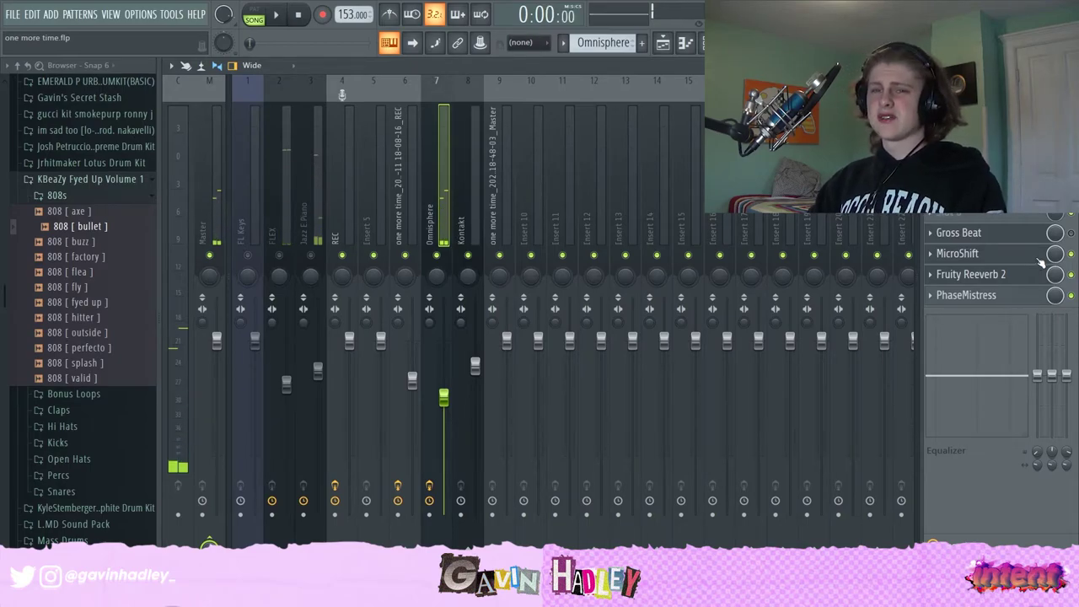
Examine the Gross Beat gate on the Omnisphere track and play the song with the FLEX and Jazz E.Piano tracks unmuted.
{"action": "left_click", "coordinate": [970, 233]}
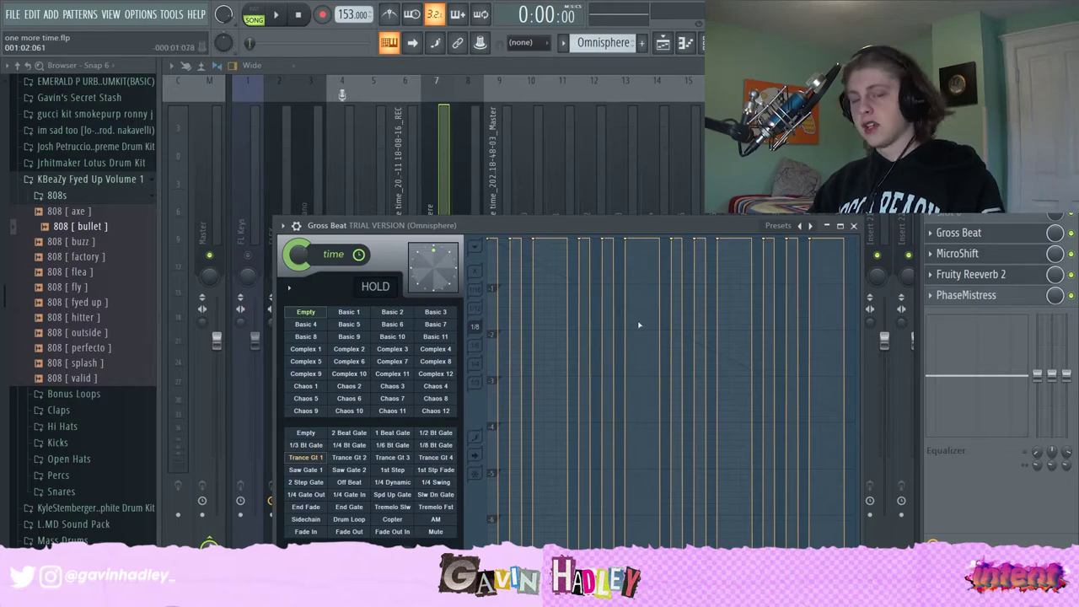
{"action": "left_click", "coordinate": [661, 62]}
{"action": "key", "text": "space"}
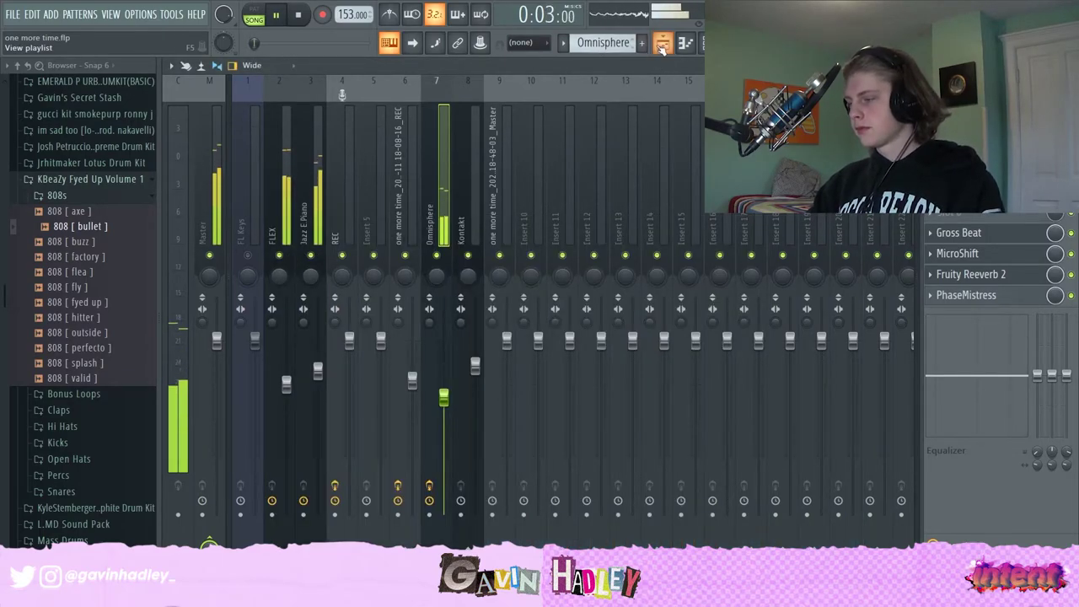
Stop playback, unmute playlist Track 10 and open its Kontakt pattern in the piano roll.
{"action": "key", "text": "F5"}
{"action": "scroll", "coordinate": [351, 397], "scroll_direction": "down", "scroll_amount": 3}
{"action": "key", "text": "space"}
{"action": "left_click", "coordinate": [344, 372]}
{"action": "double_click", "coordinate": [400, 356]}
{"action": "left_click_drag", "start_coordinate": [437, 84], "coordinate": [231, 109]}
Examine the rhythm and pitches of the Kontakt pattern's repeated short notes across its eight bars.
{"action": "scroll", "coordinate": [375, 364], "scroll_direction": "down", "scroll_amount": 3}
{"action": "scroll", "coordinate": [375, 365], "scroll_direction": "up", "scroll_amount": 3}
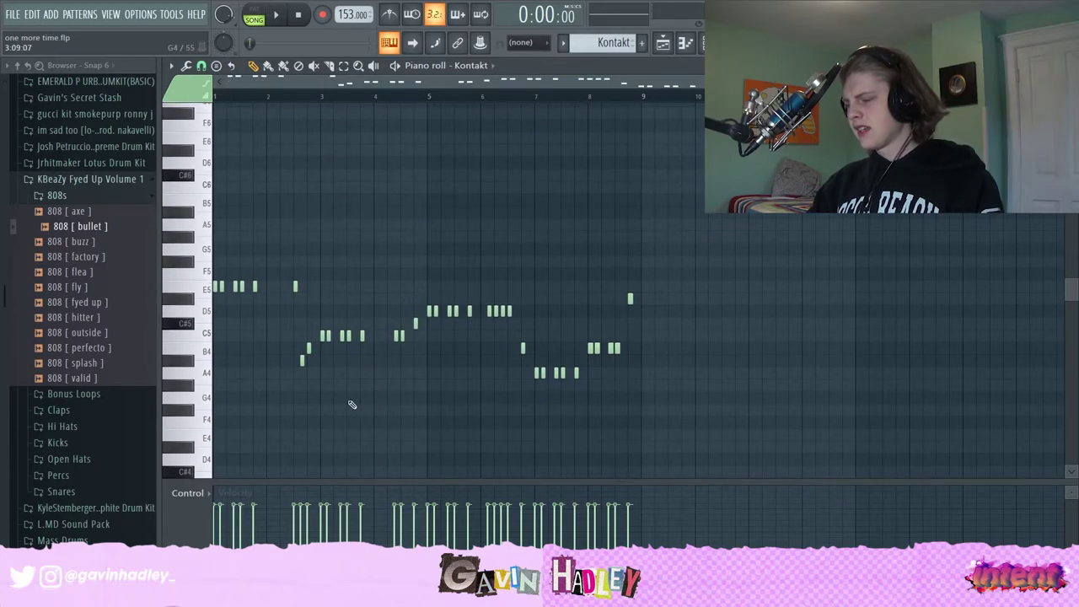
{"action": "scroll", "coordinate": [353, 405], "scroll_direction": "up", "scroll_amount": 4}
{"action": "scroll", "coordinate": [352, 405], "scroll_direction": "down", "scroll_amount": 4}
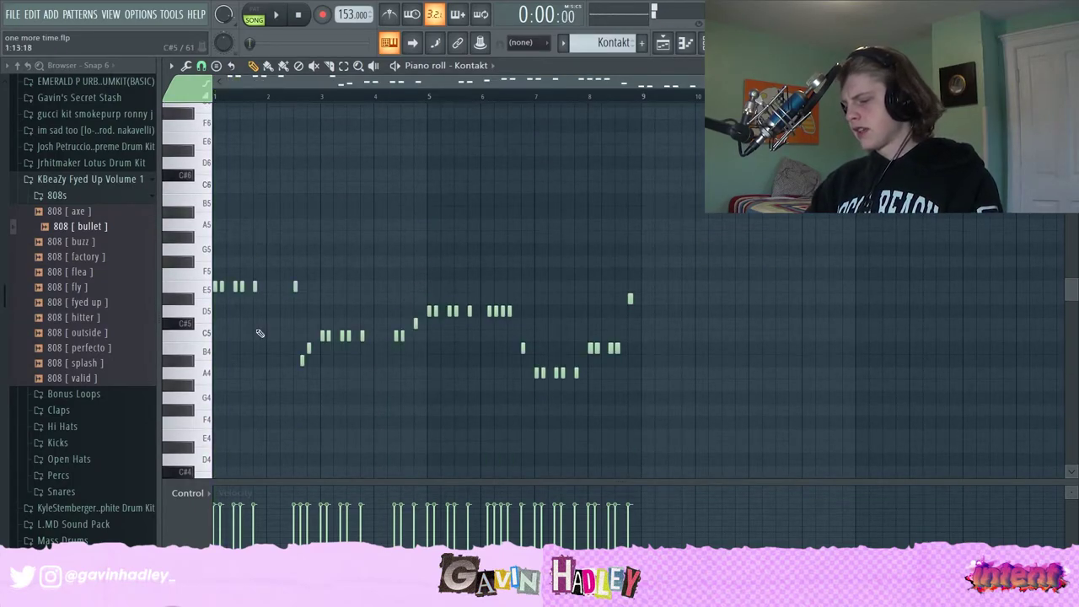
{"action": "scroll", "coordinate": [196, 306], "scroll_direction": "down", "scroll_amount": 1}
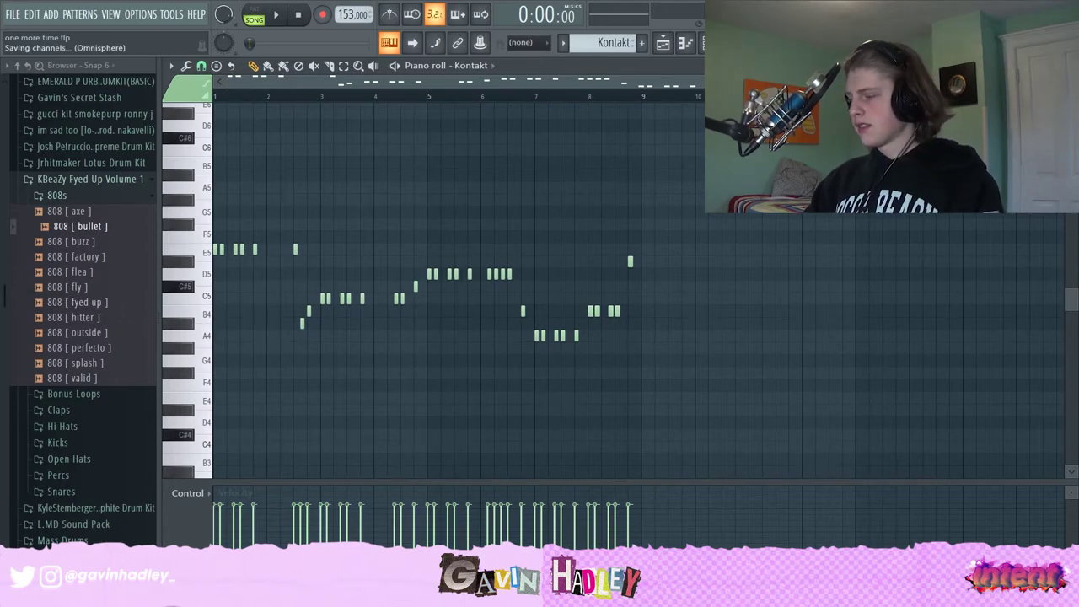
{"action": "left_click_drag", "start_coordinate": [1049, 82], "coordinate": [785, 81]}
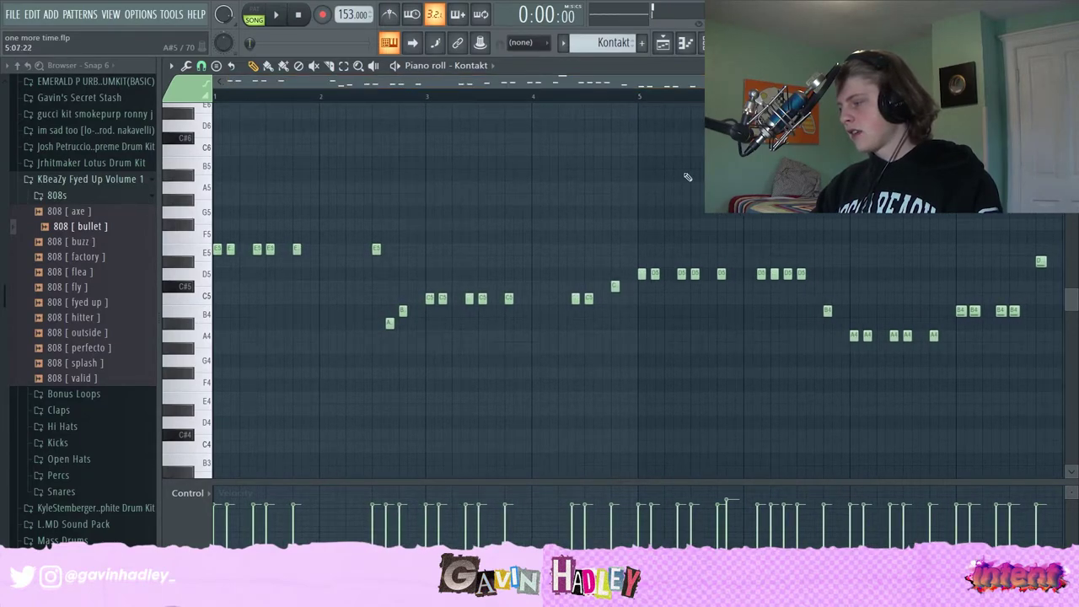
{"action": "scroll", "coordinate": [222, 215], "scroll_direction": "down", "scroll_amount": 2}
{"action": "scroll", "coordinate": [245, 253], "scroll_direction": "up", "scroll_amount": 2}
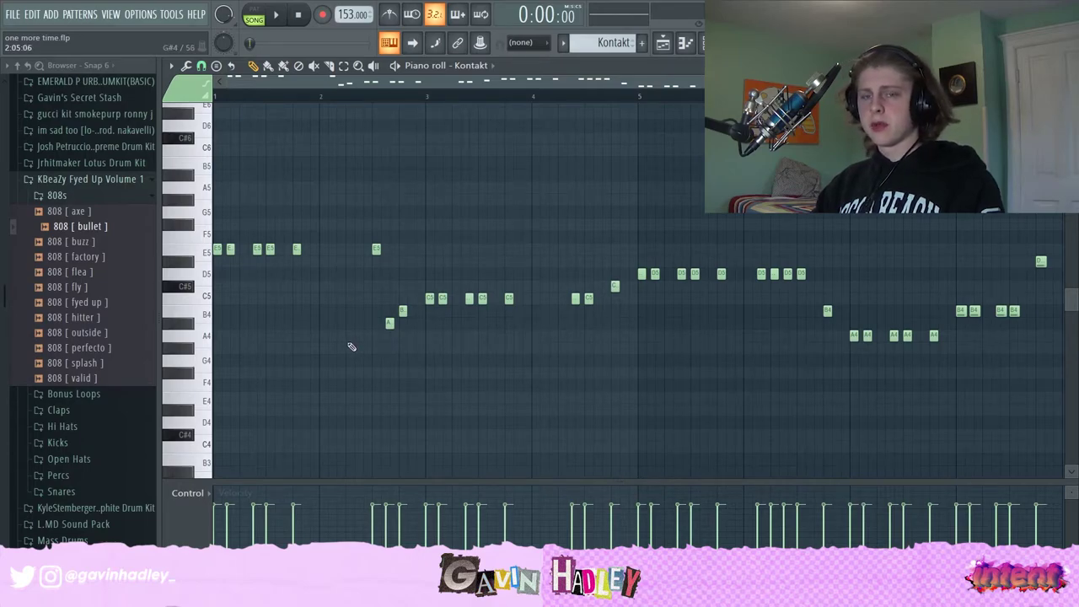
Play the Kontakt pattern briefly and audition the rising A#4, B4 and C5 notes leading into bar 3.
{"action": "key", "text": "space"}
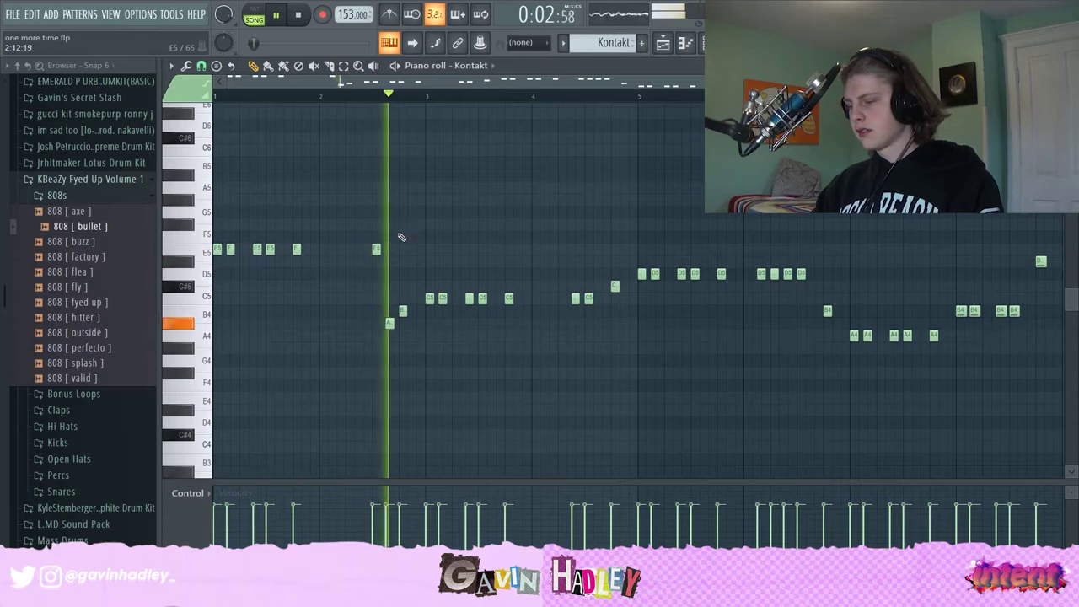
{"action": "key", "text": "space"}
{"action": "left_click", "coordinate": [389, 323]}
{"action": "left_click", "coordinate": [403, 312]}
{"action": "left_click", "coordinate": [430, 299]}
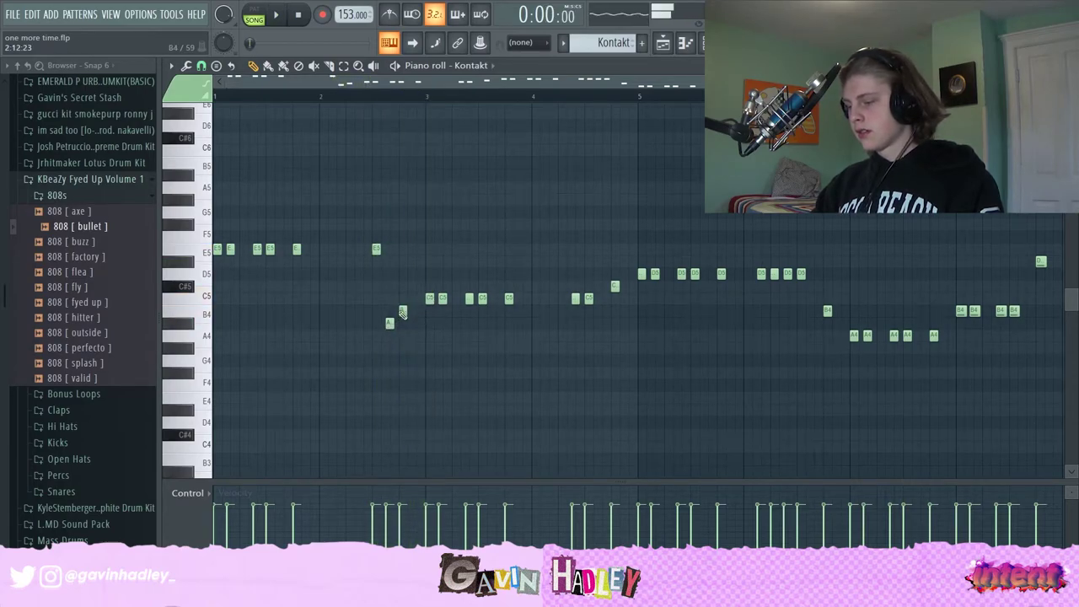
{"action": "left_click", "coordinate": [389, 327]}
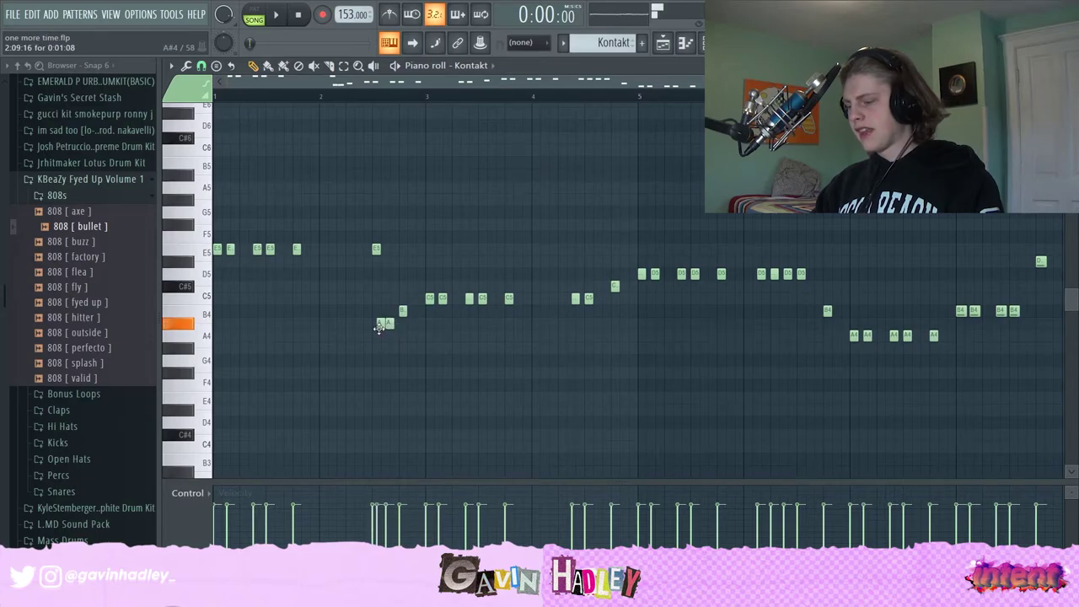
{"action": "left_click", "coordinate": [388, 323]}
{"action": "left_click", "coordinate": [403, 310]}
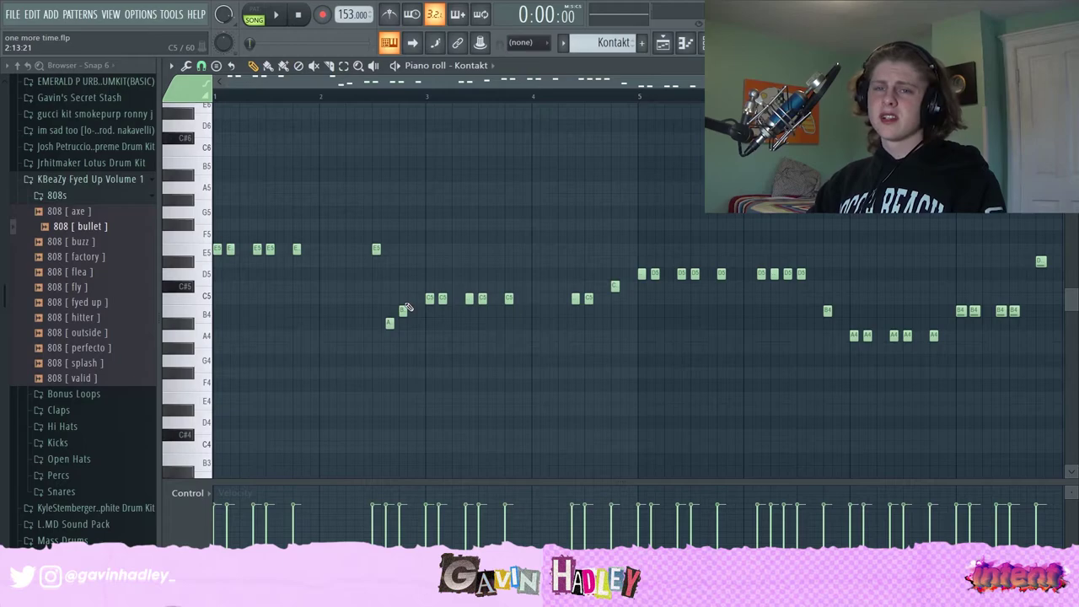
Play the Kontakt pattern and audition the C#5 passing note just before bar 5.
{"action": "left_click", "coordinate": [609, 95]}
{"action": "scroll", "coordinate": [656, 312], "scroll_direction": "down", "scroll_amount": 2}
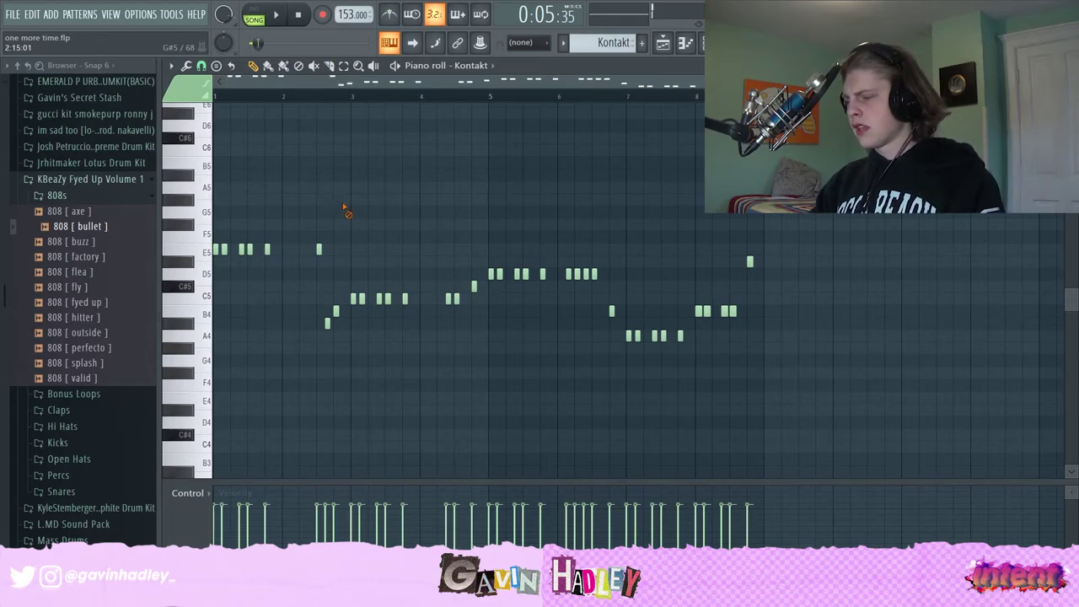
{"action": "scroll", "coordinate": [266, 293], "scroll_direction": "down", "scroll_amount": 3}
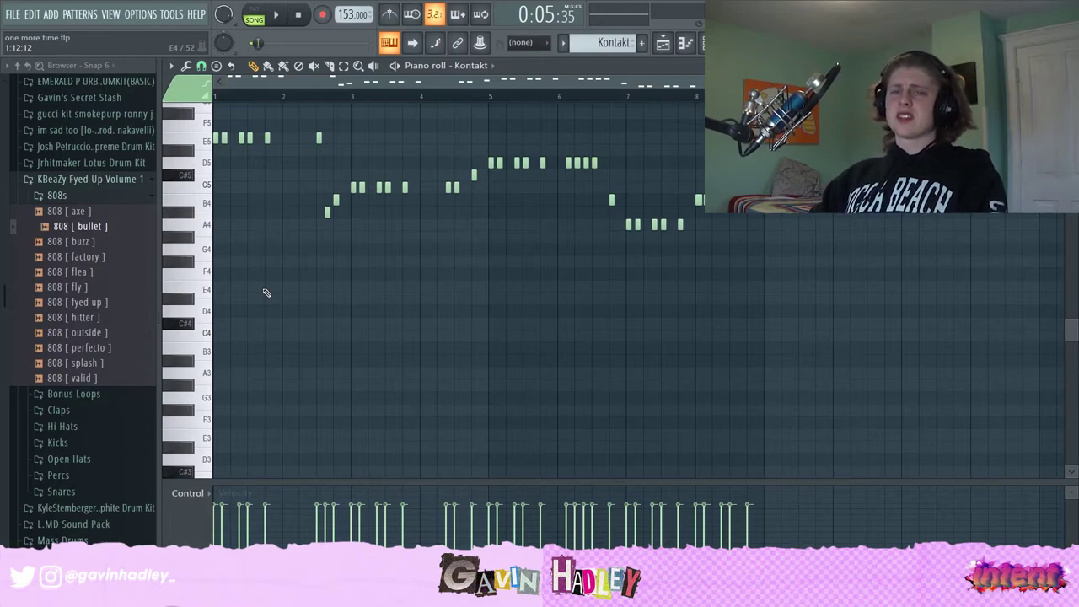
{"action": "scroll", "coordinate": [292, 328], "scroll_direction": "up", "scroll_amount": 2}
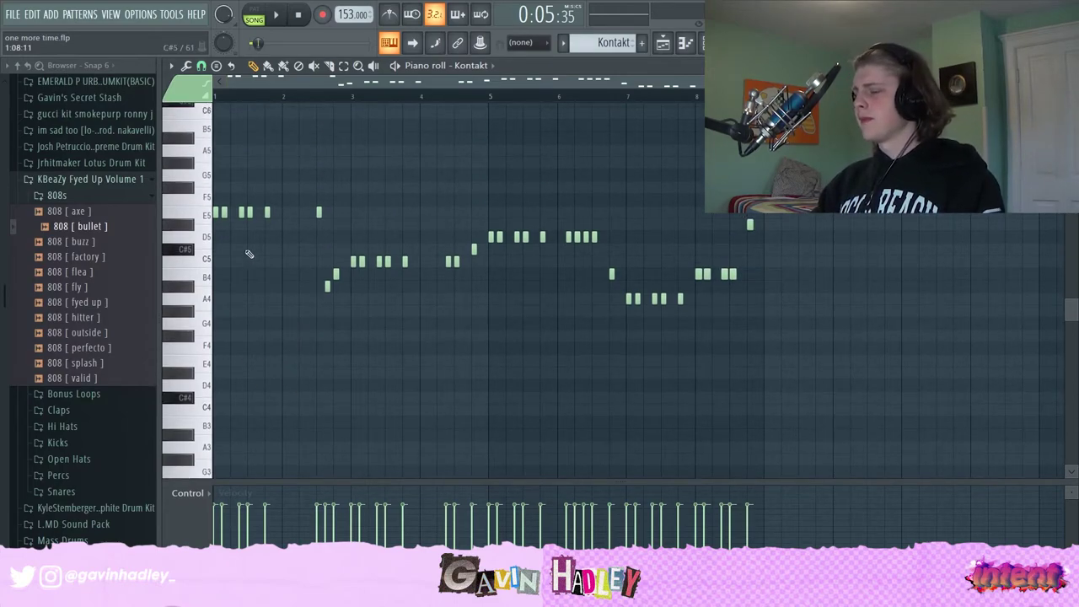
{"action": "key", "text": "space"}
{"action": "right_click", "coordinate": [473, 250]}
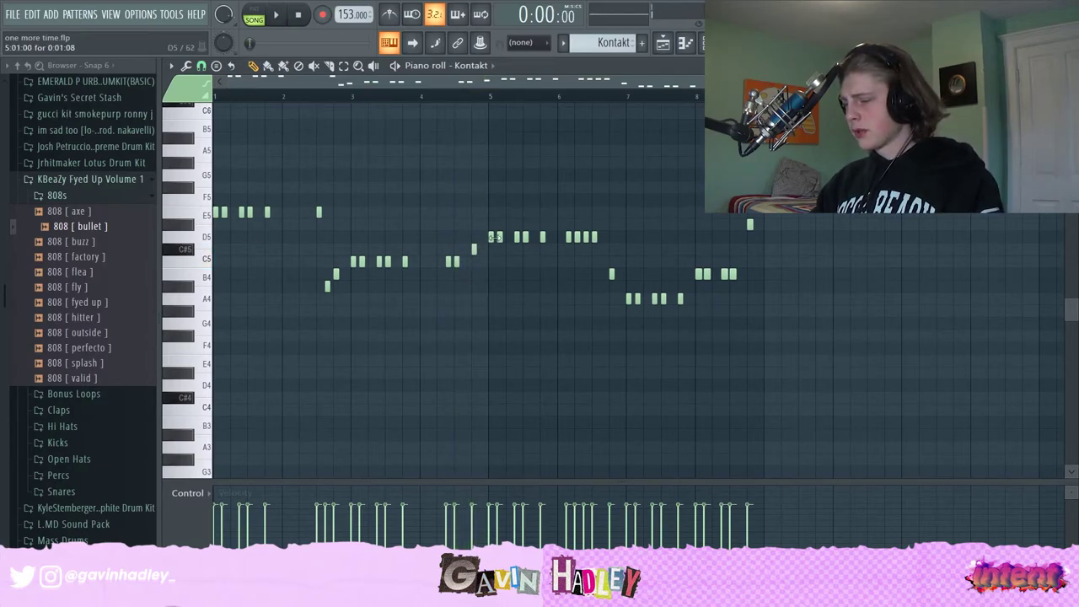
{"action": "key", "text": "space"}
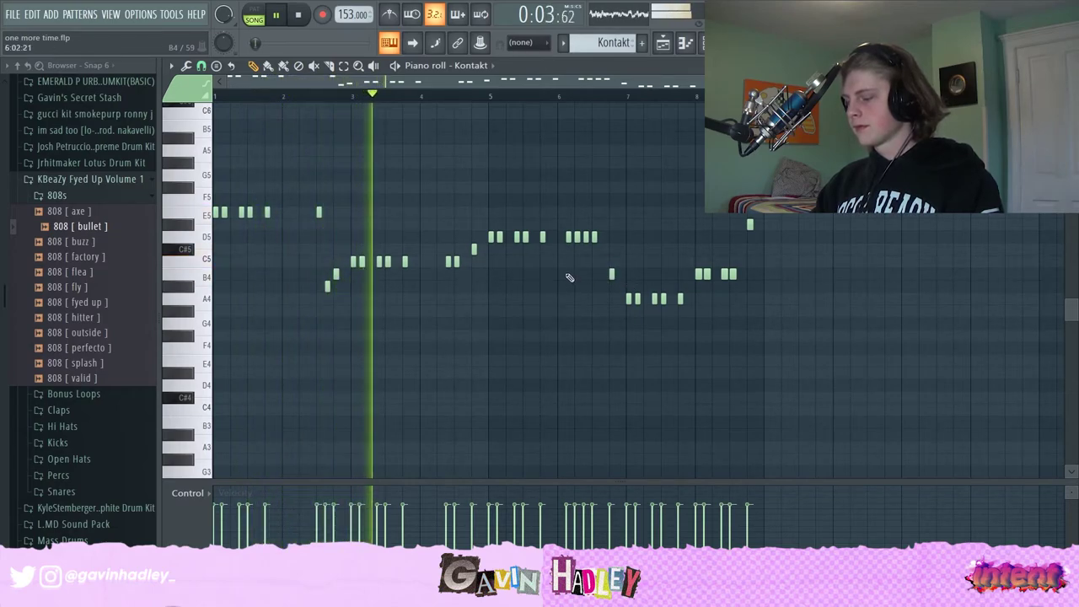
{"action": "key", "text": "space"}
{"action": "left_click", "coordinate": [474, 252]}
{"action": "key", "text": "space"}
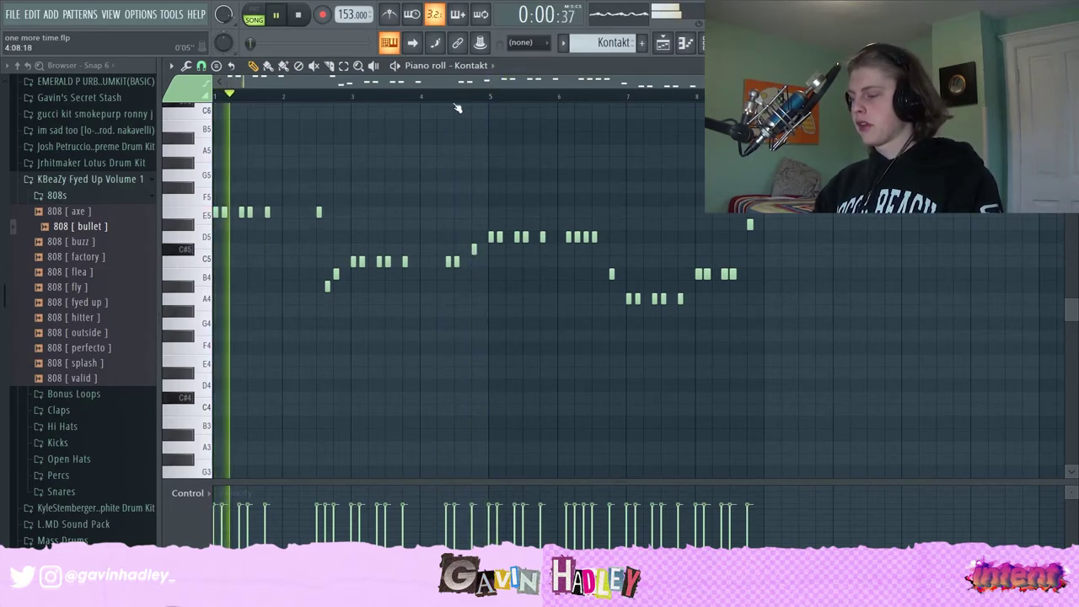
Play the Kontakt pattern from late in bar 7 and audition its final D#5 note.
{"action": "key", "text": "space"}
{"action": "left_click", "coordinate": [684, 100]}
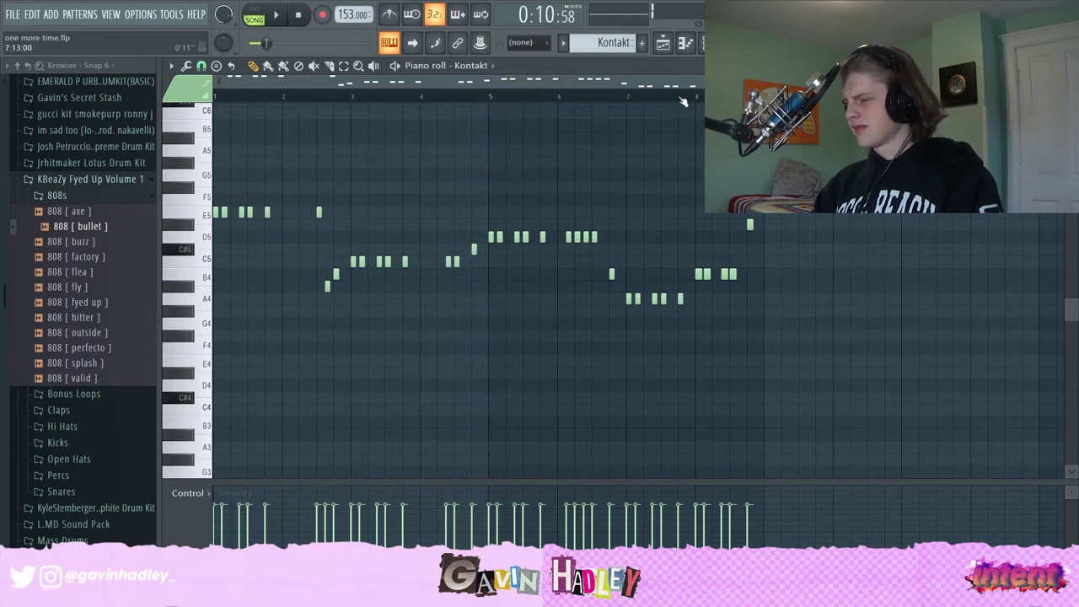
{"action": "left_click", "coordinate": [749, 225]}
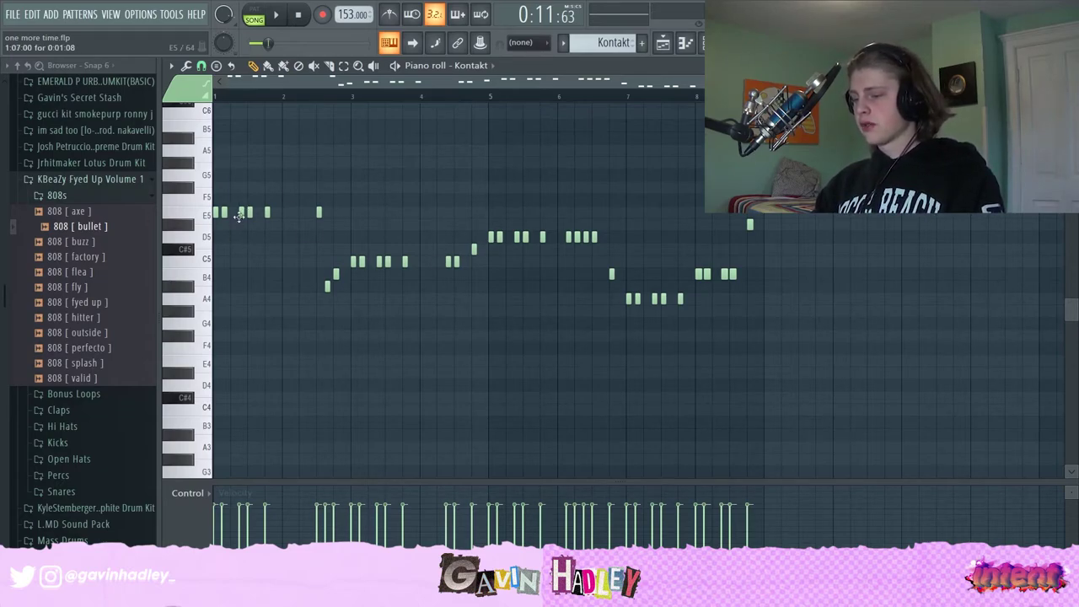
{"action": "key", "text": "space"}
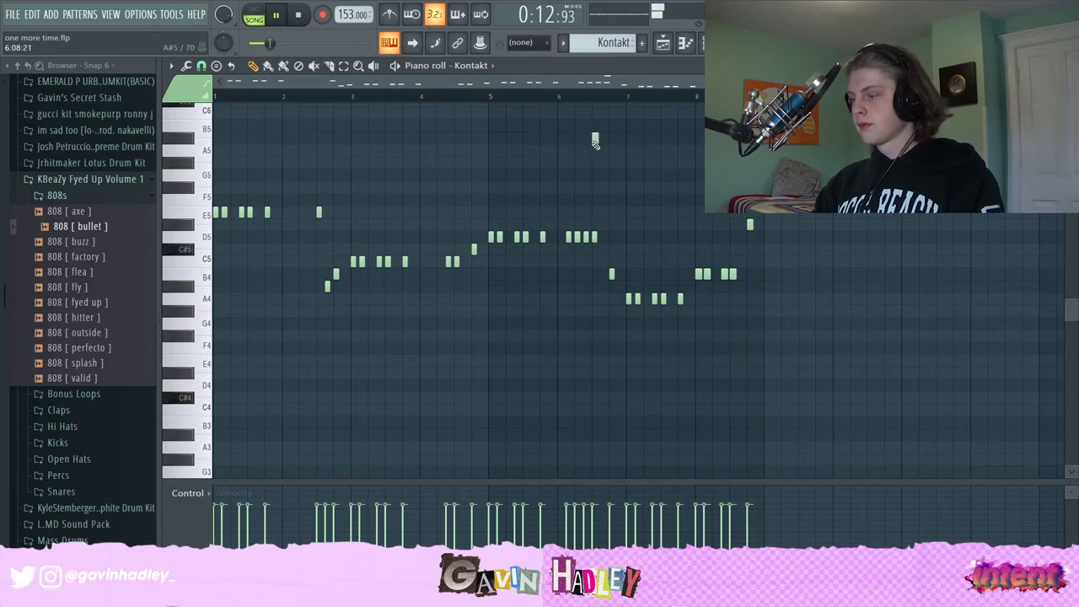
{"action": "key", "text": "space"}
Play the song while checking the Kontakt track in the mixer, then return to the playlist and stop playback.
{"action": "key", "text": "F9"}
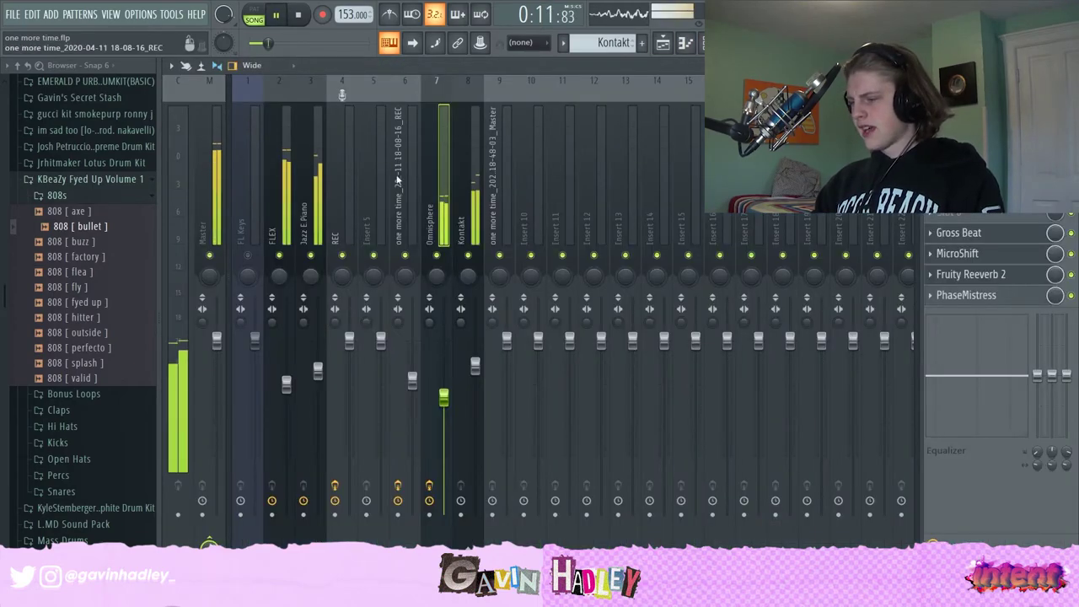
{"action": "left_click", "coordinate": [460, 197]}
{"action": "key", "text": "space"}
{"action": "key", "text": "F7"}
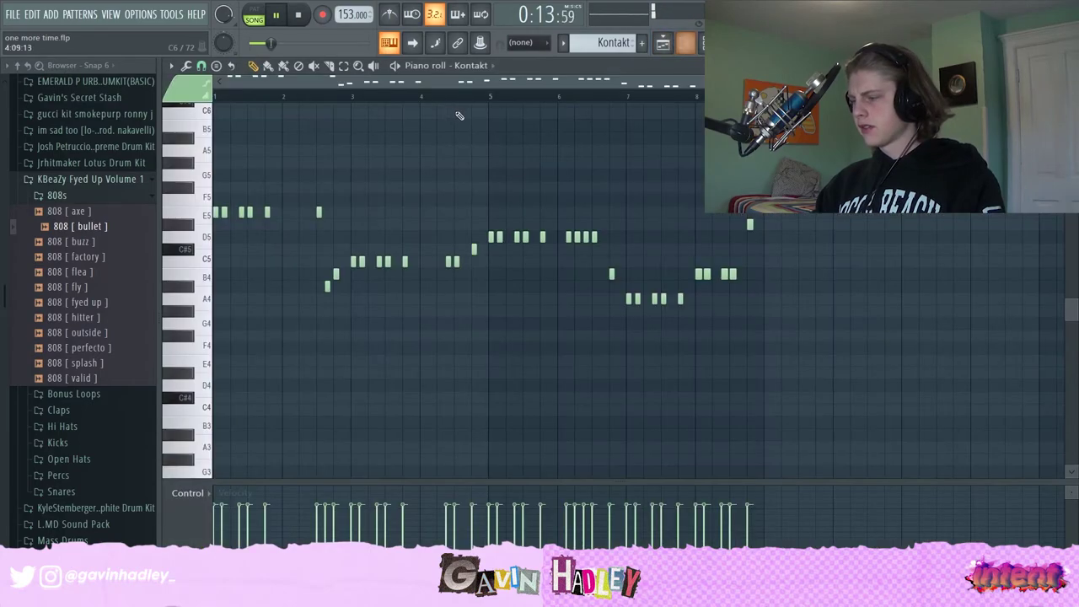
{"action": "key", "text": "space"}
{"action": "key", "text": "F5"}
{"action": "key", "text": "space"}
{"action": "key", "text": "space"}
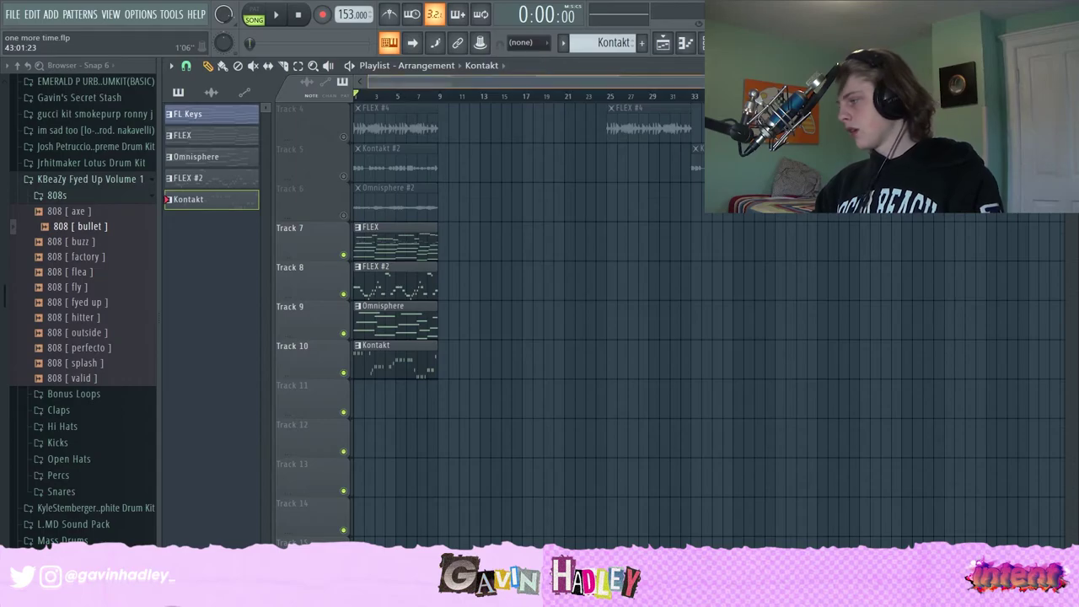
Unmute playlist Track 1, play the song and open the settings of the 18-45-10_Master audio clip.
{"action": "scroll", "coordinate": [708, 337], "scroll_direction": "right", "scroll_amount": 1}
{"action": "scroll", "coordinate": [464, 92], "scroll_direction": "up", "scroll_amount": 5}
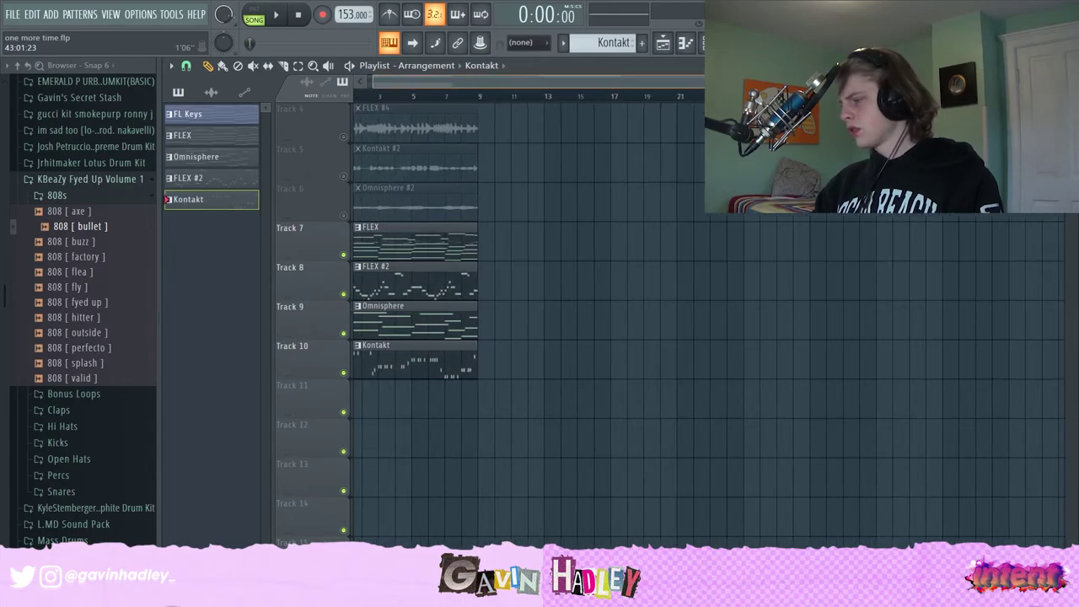
{"action": "scroll", "coordinate": [430, 286], "scroll_direction": "up", "scroll_amount": 3}
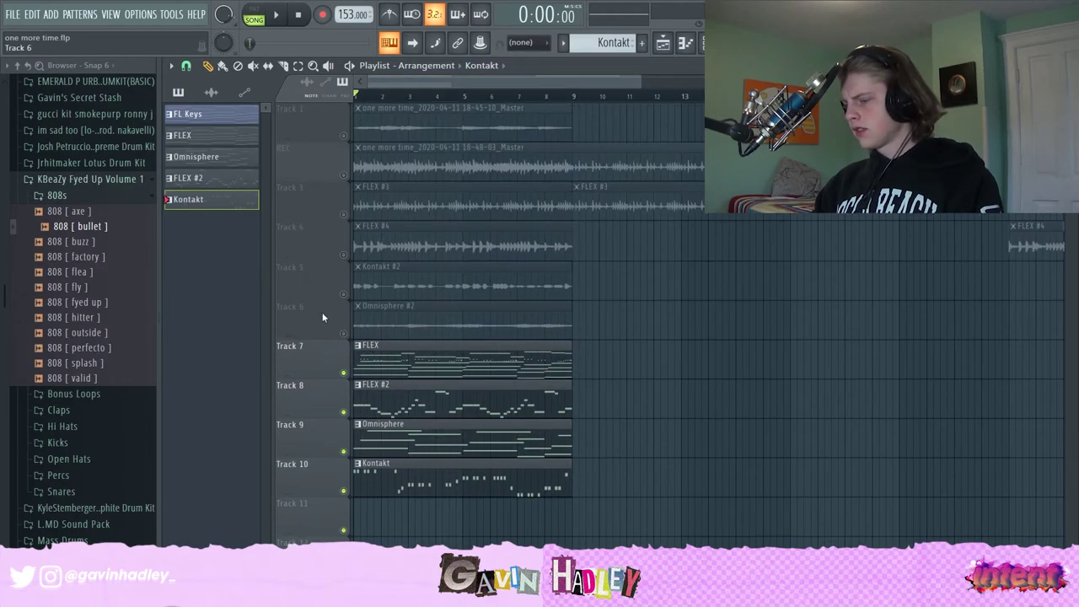
{"action": "left_click", "coordinate": [344, 135]}
{"action": "key", "text": "space"}
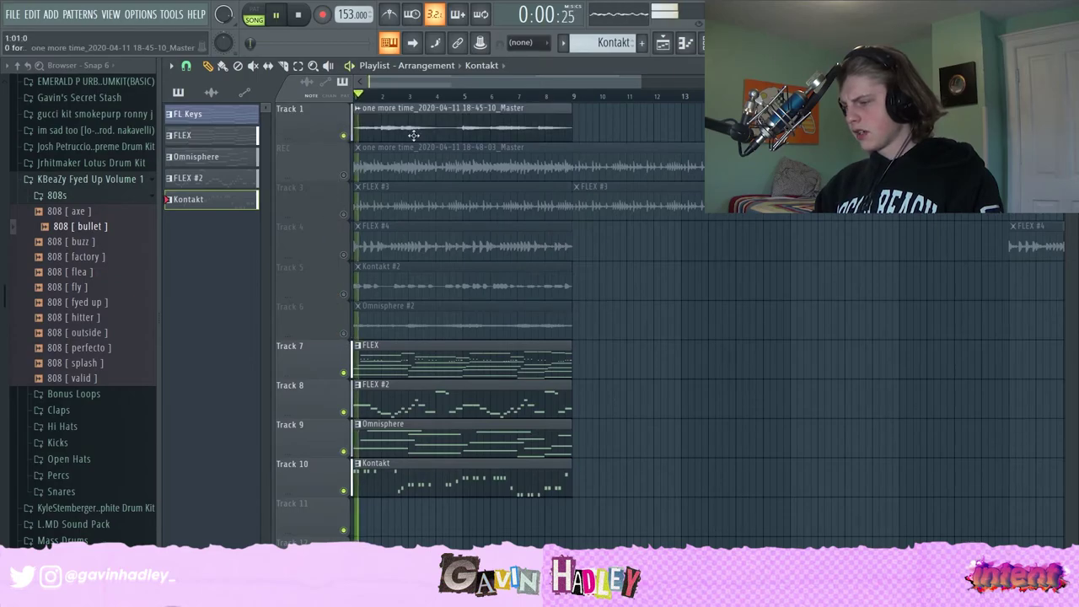
{"action": "double_click", "coordinate": [492, 115]}
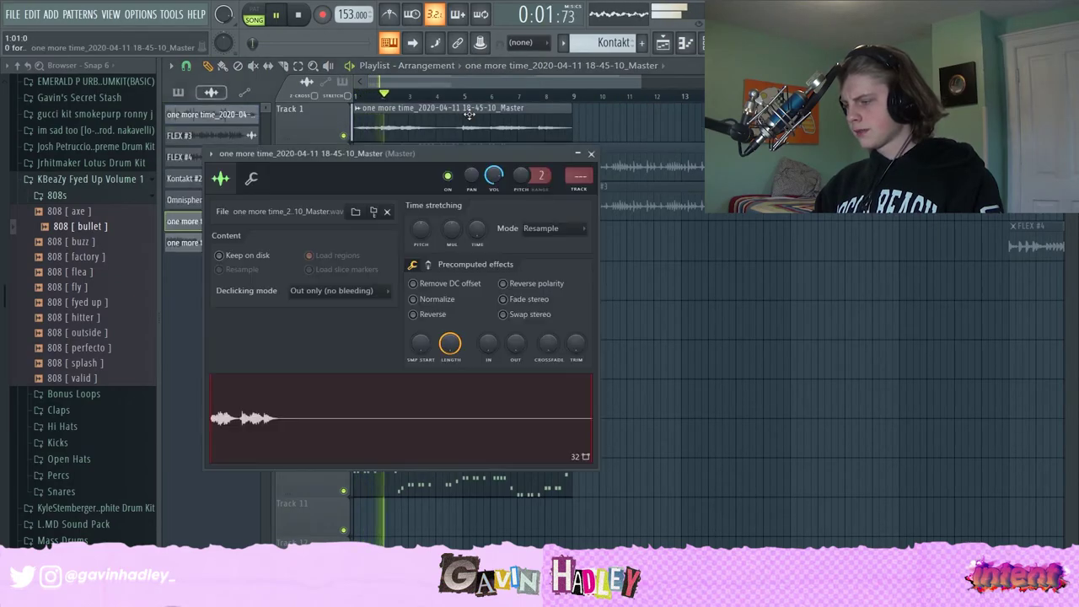
Stop playback and mute playlist Tracks 7 to 10.
{"action": "key", "text": "space"}
{"action": "left_click", "coordinate": [343, 491]}
{"action": "left_click", "coordinate": [343, 451]}
{"action": "left_click", "coordinate": [343, 411]}
{"action": "left_click", "coordinate": [343, 371]}
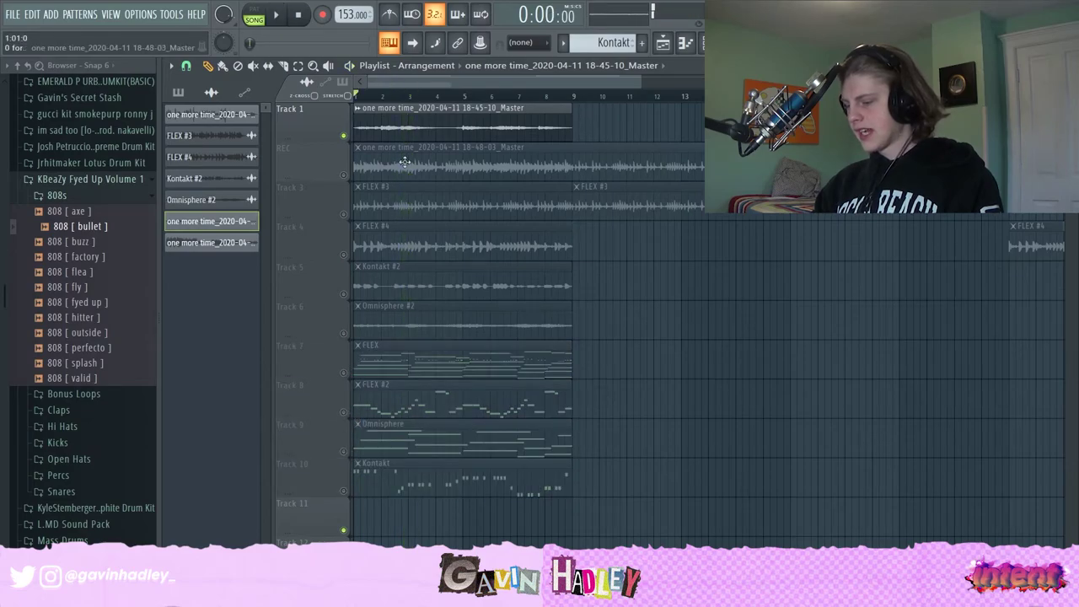
Open the settings of the 18-45-10_Master clip on Track 1 and play the song briefly.
{"action": "double_click", "coordinate": [398, 118]}
{"action": "key", "text": "space"}
{"action": "key", "text": "space"}
{"action": "left_click", "coordinate": [425, 86]}
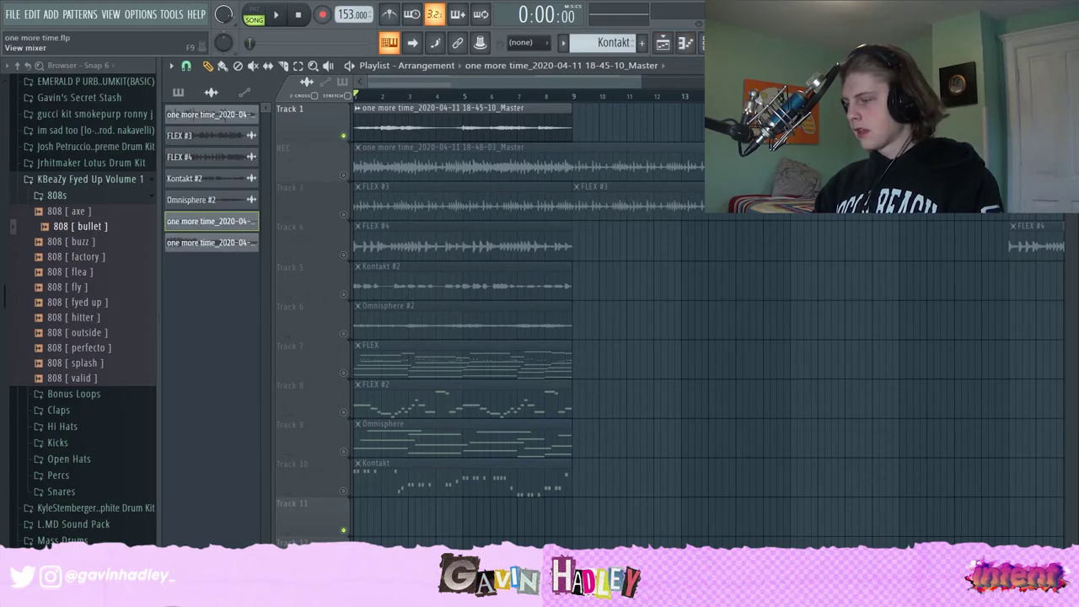
Play the song briefly with the mixer open and select the 18-08-16_REC track on insert 6.
{"action": "left_click", "coordinate": [730, 43]}
{"action": "key", "text": "space"}
{"action": "key", "text": "space"}
{"action": "left_click", "coordinate": [436, 180]}
{"action": "left_click", "coordinate": [402, 187]}
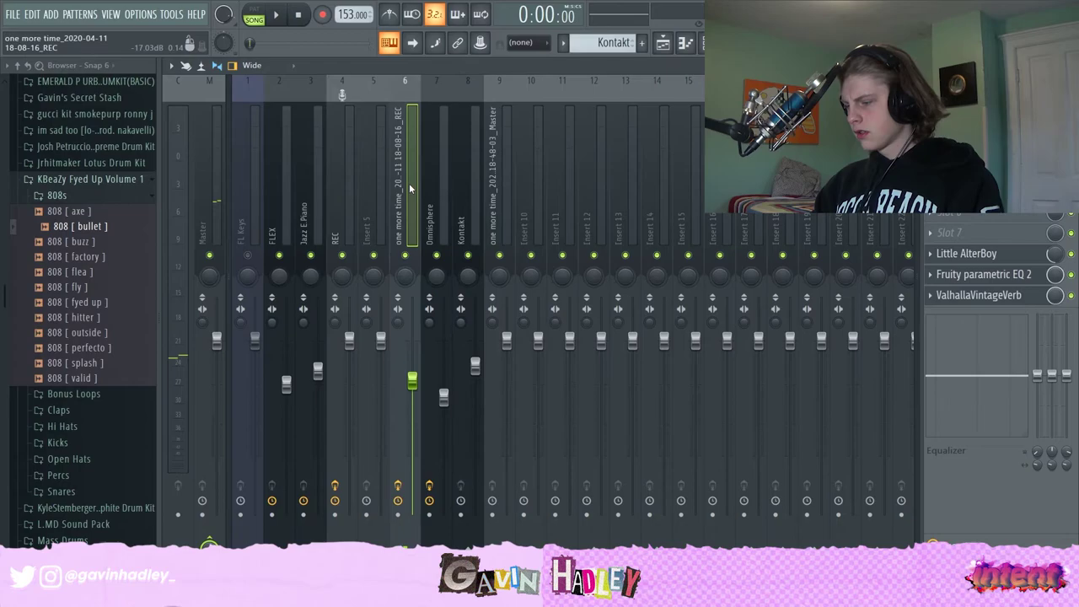
Examine the ValhallaVintageVerb, Fruity parametric EQ 2 and Little AlterBoy settings on the 18-08-16_REC mixer track.
{"action": "left_click", "coordinate": [962, 295]}
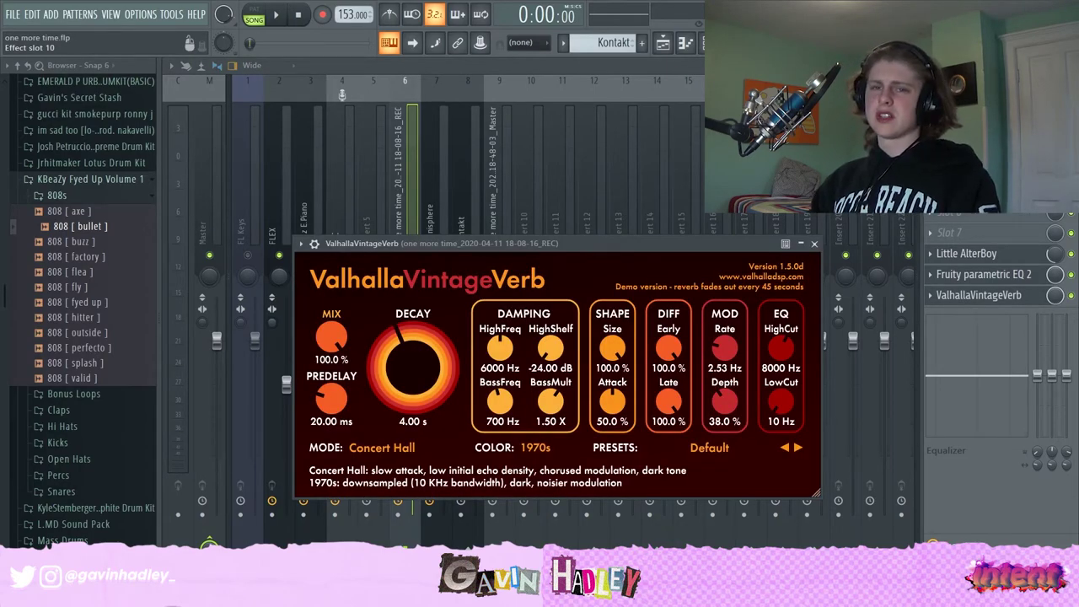
{"action": "left_click", "coordinate": [962, 295]}
{"action": "left_click", "coordinate": [978, 274]}
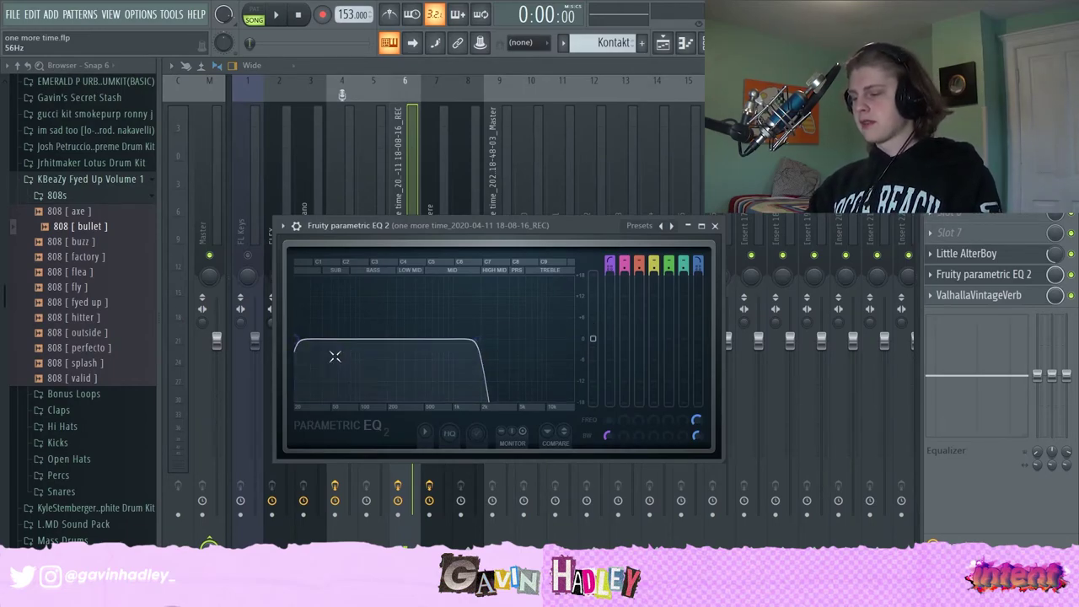
{"action": "left_click", "coordinate": [975, 258]}
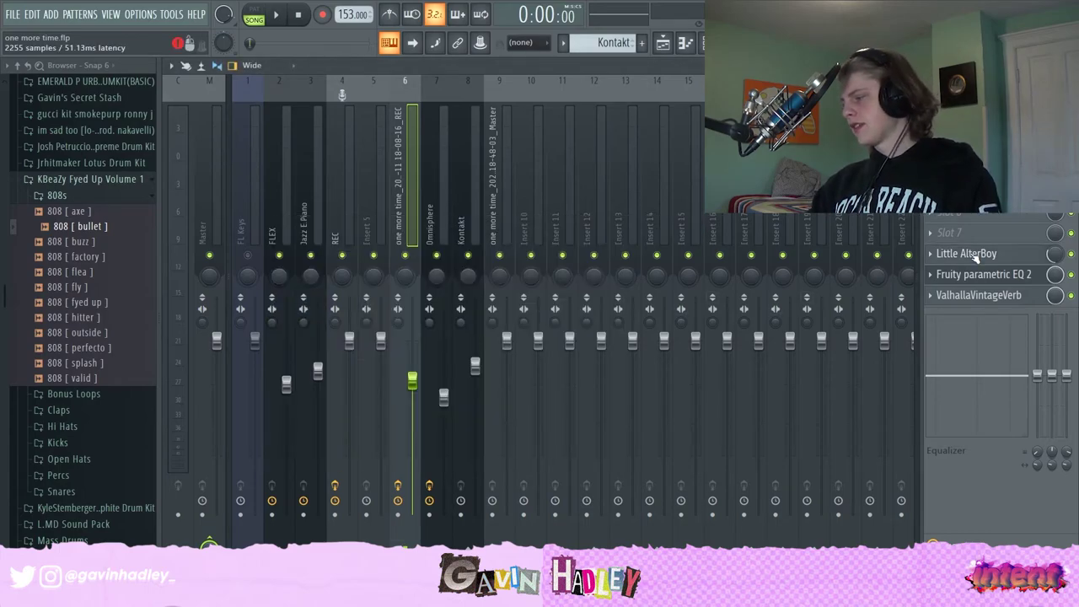
{"action": "left_click", "coordinate": [974, 253]}
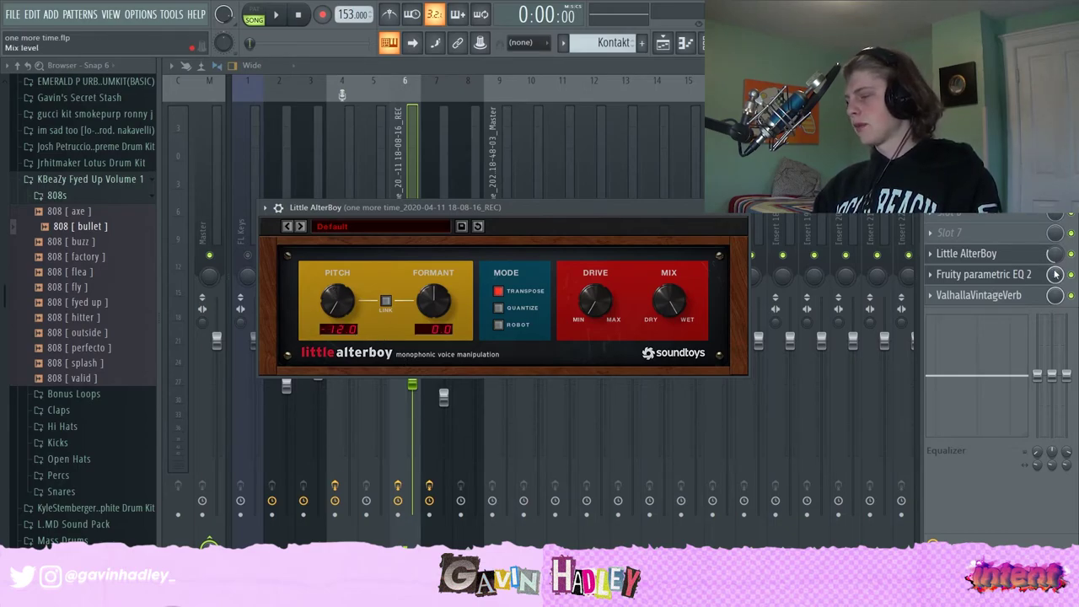
{"action": "key", "text": "Escape"}
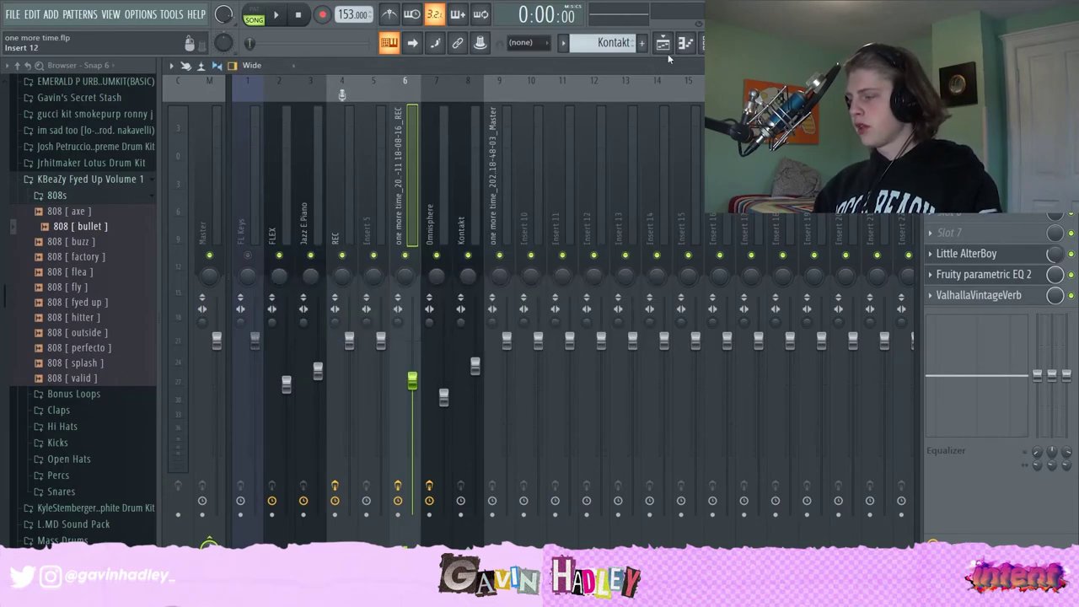
In the playlist, mute Track 1, unmute the REC track and check the settings of its 18-48-03_Master clip.
{"action": "left_click", "coordinate": [666, 49]}
{"action": "left_click", "coordinate": [666, 49]}
{"action": "left_click", "coordinate": [666, 49]}
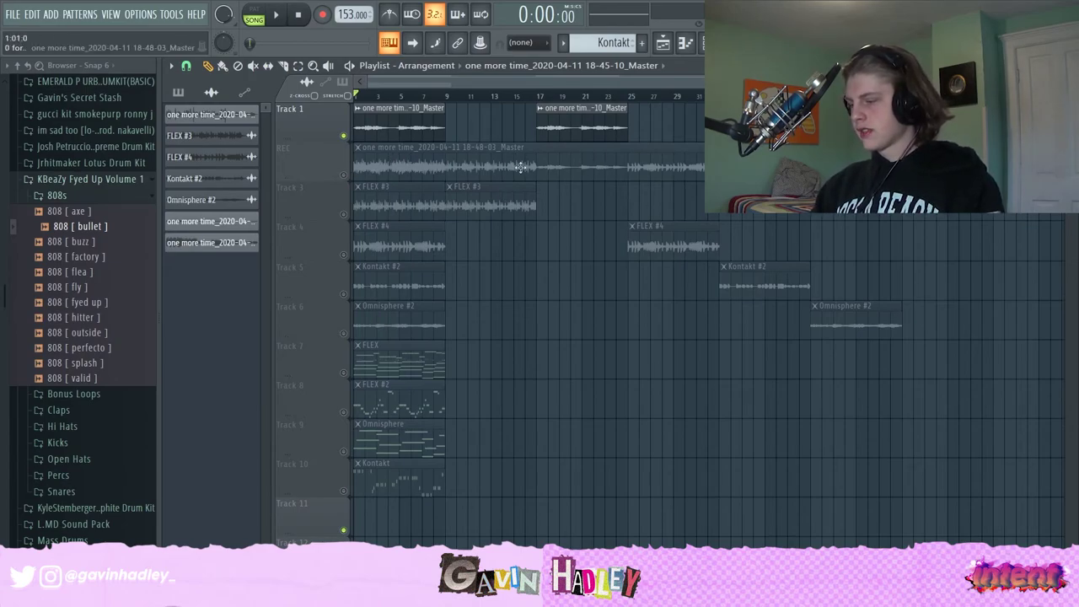
{"action": "left_click", "coordinate": [343, 136]}
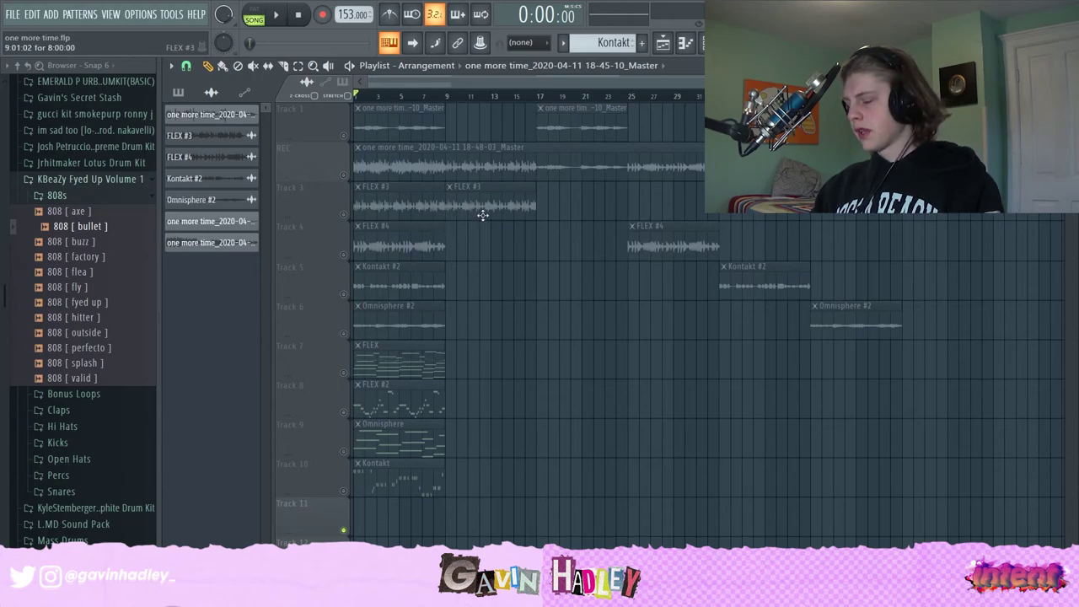
{"action": "left_click", "coordinate": [344, 176]}
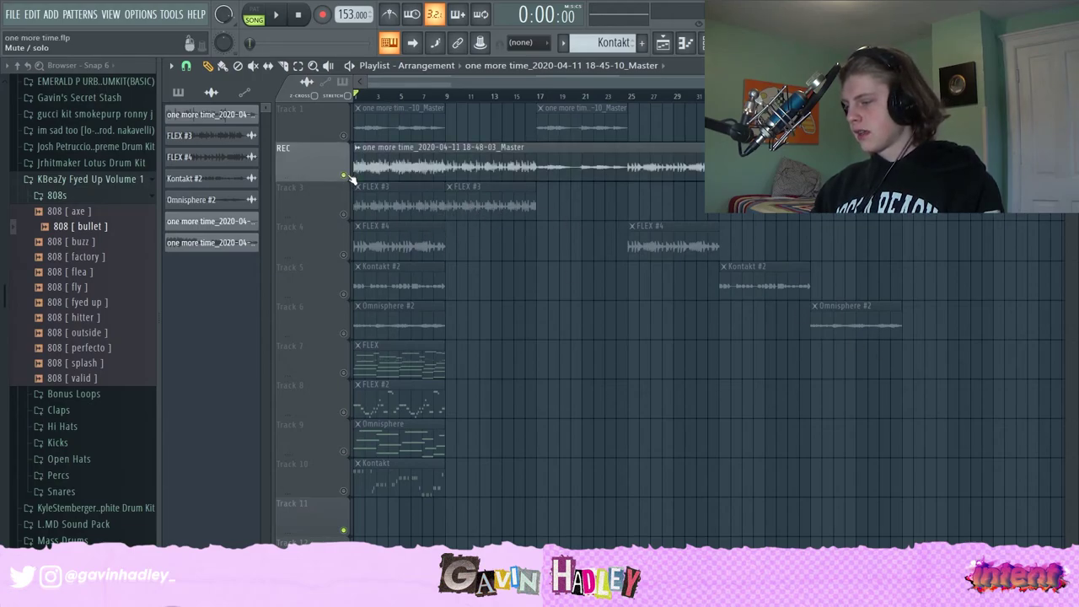
{"action": "double_click", "coordinate": [390, 162]}
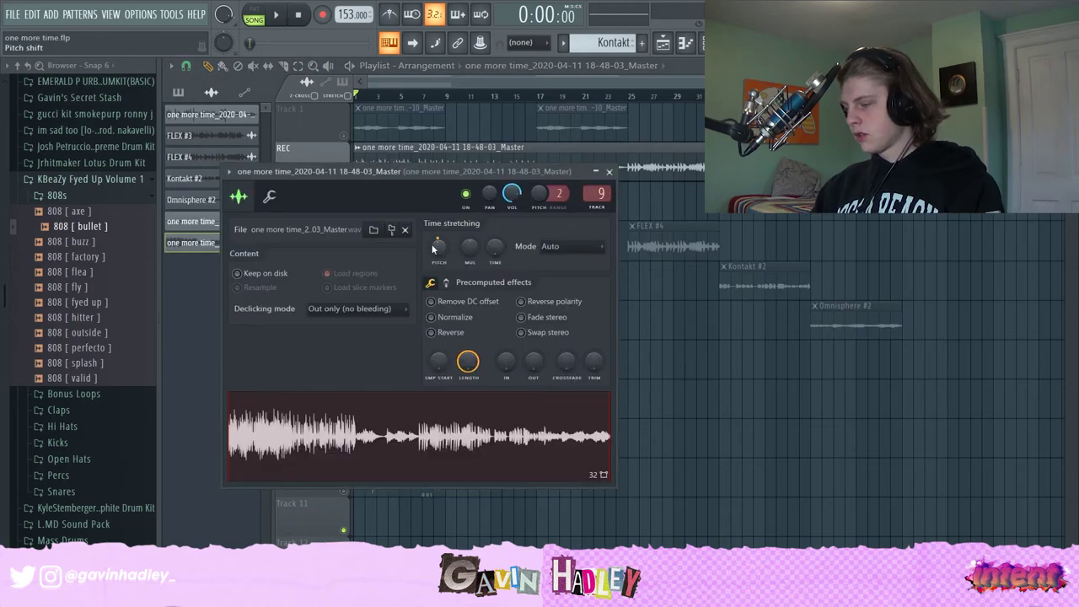
{"action": "left_click", "coordinate": [609, 172]}
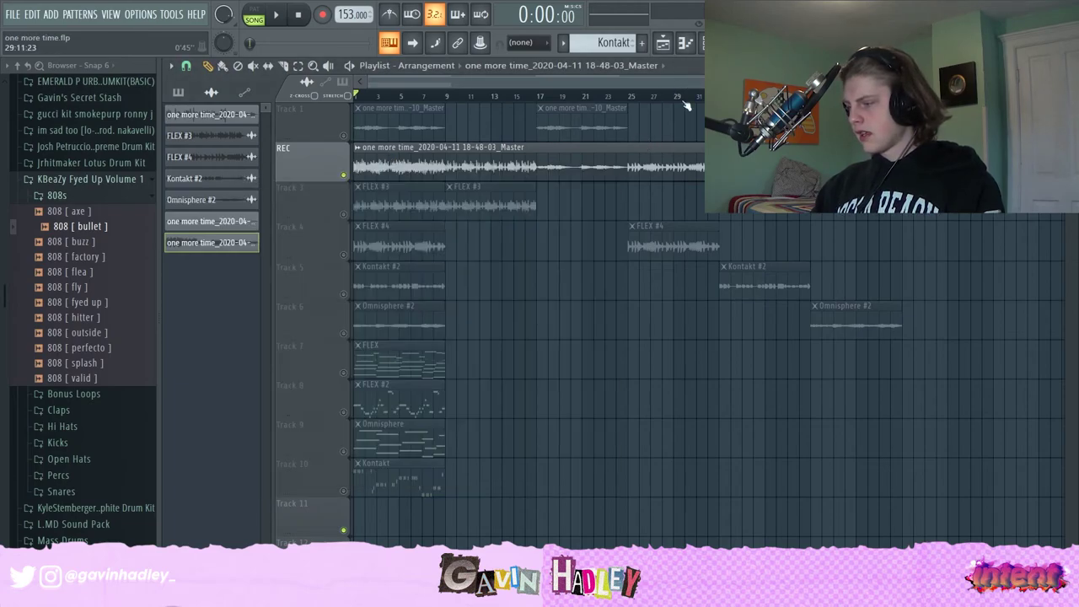
Play the song with the mixer open and inspect the FLEX and 18-48-03_Master tracks.
{"action": "left_click", "coordinate": [731, 42]}
{"action": "key", "text": "space"}
{"action": "key", "text": "space"}
{"action": "key", "text": "space"}
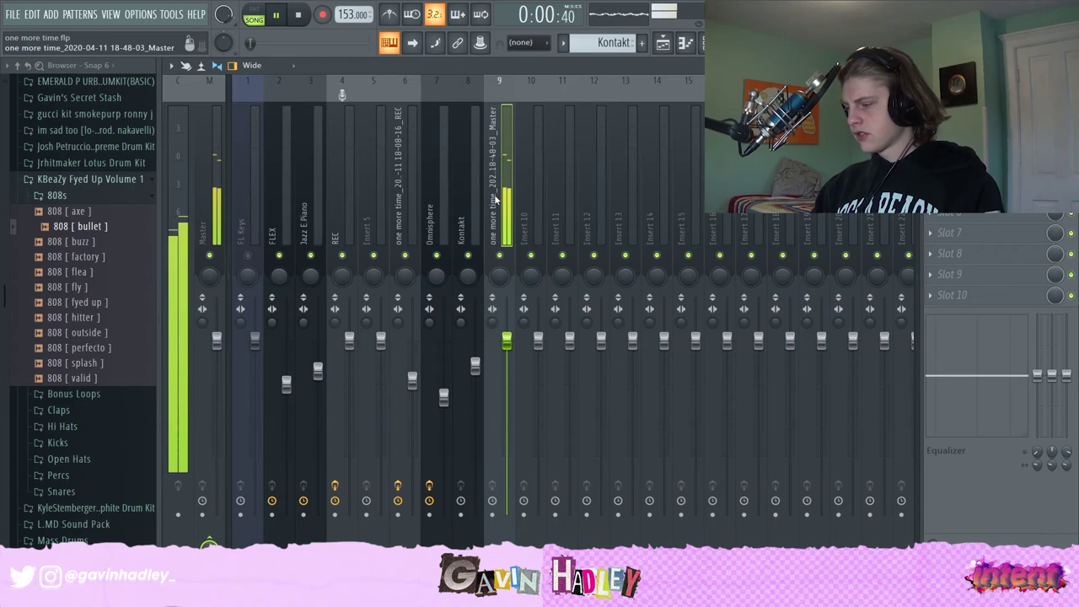
{"action": "key", "text": "space"}
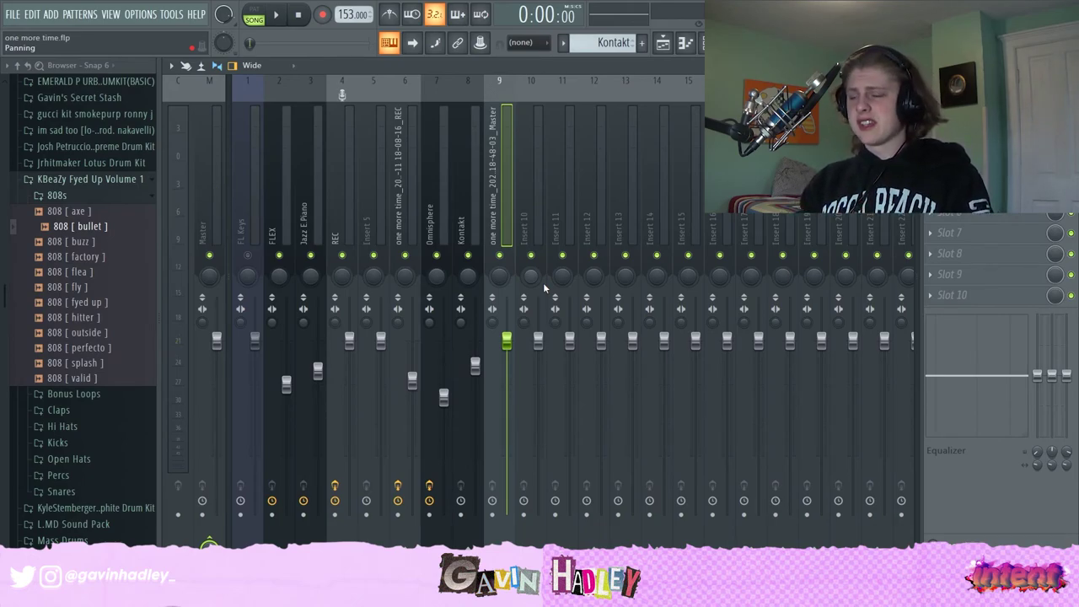
{"action": "left_click", "coordinate": [283, 179]}
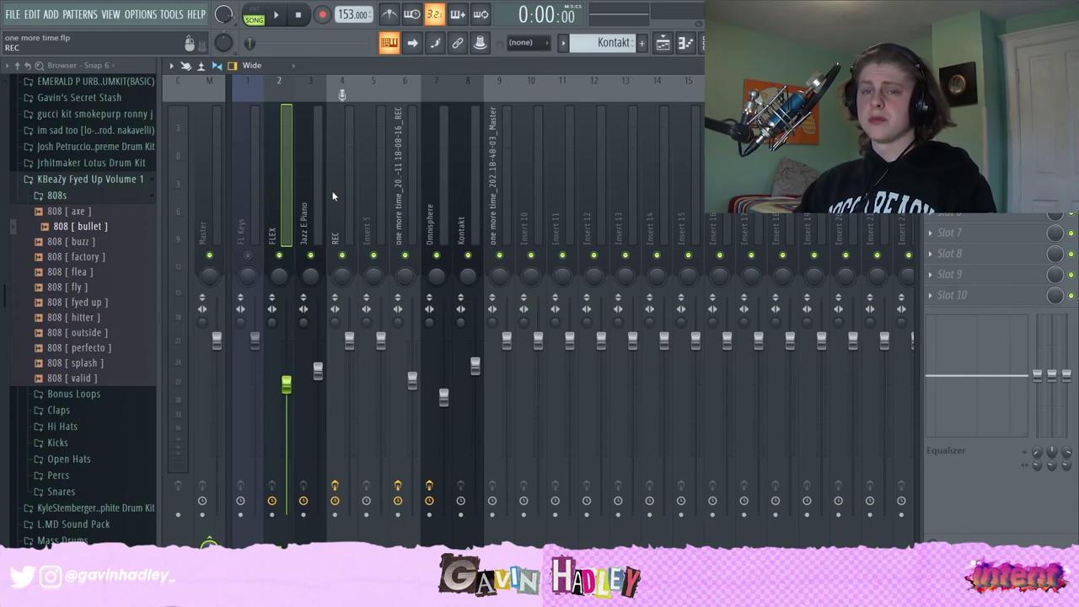
{"action": "left_click", "coordinate": [508, 173]}
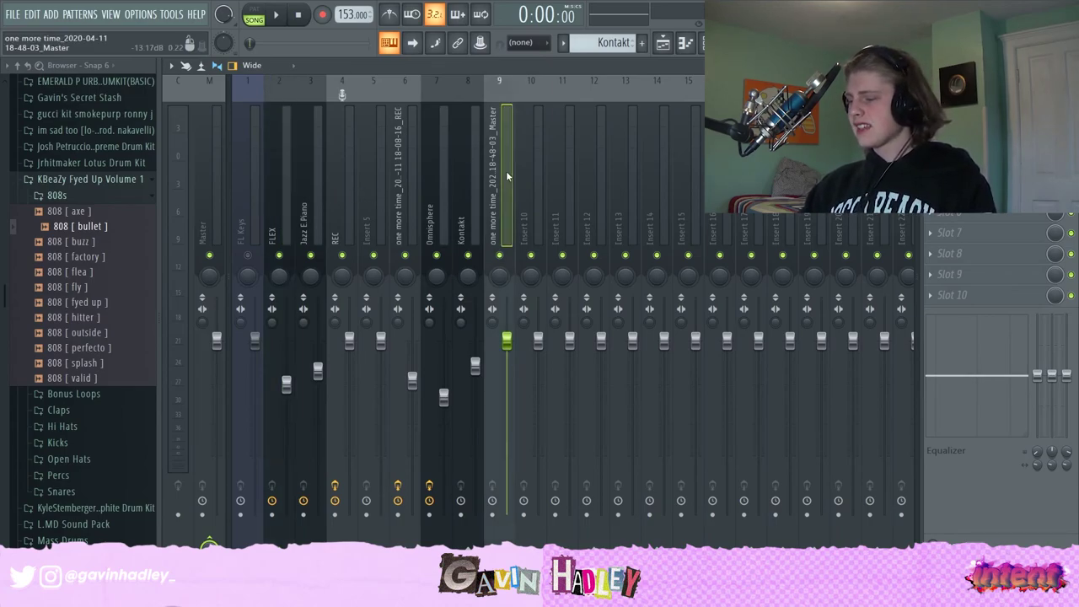
Return to the playlist, list the patterns in the picker and select the FLEX pattern.
{"action": "left_click", "coordinate": [663, 44]}
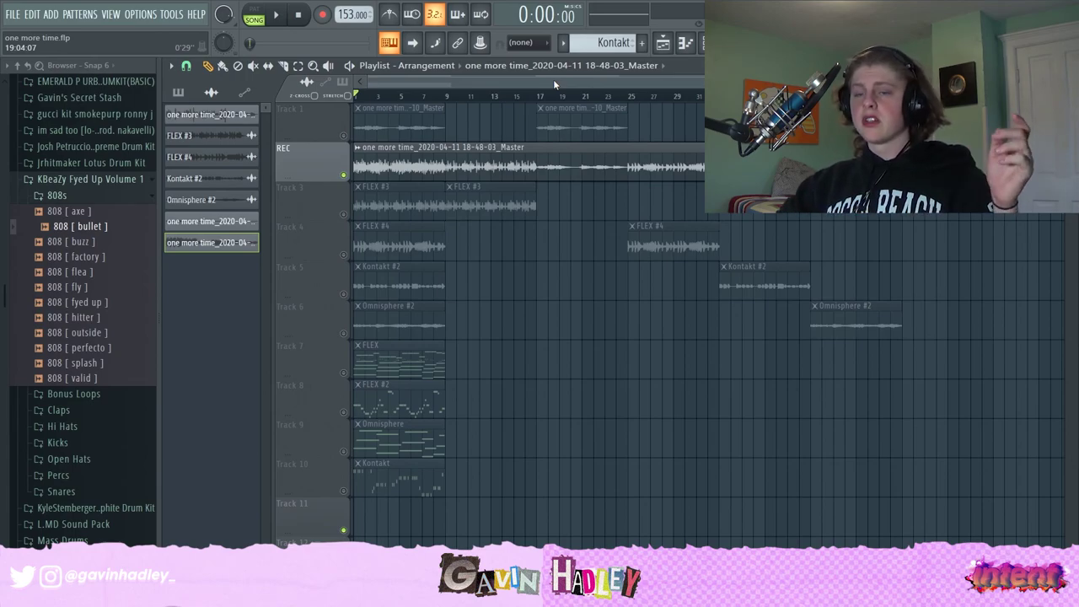
{"action": "left_click", "coordinate": [211, 92]}
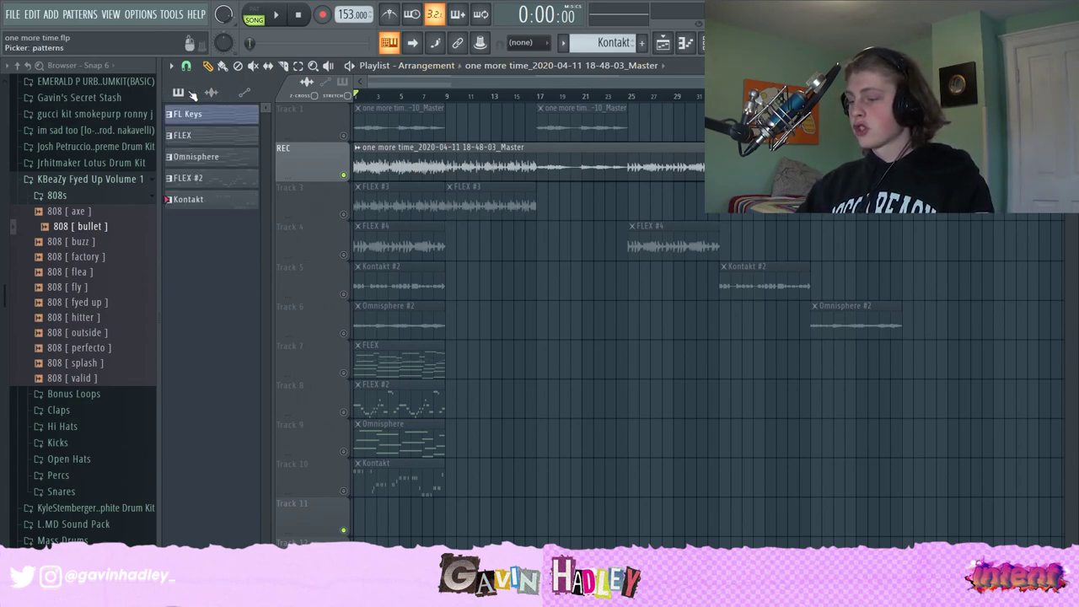
{"action": "left_click", "coordinate": [211, 120]}
{"action": "left_click", "coordinate": [221, 133]}
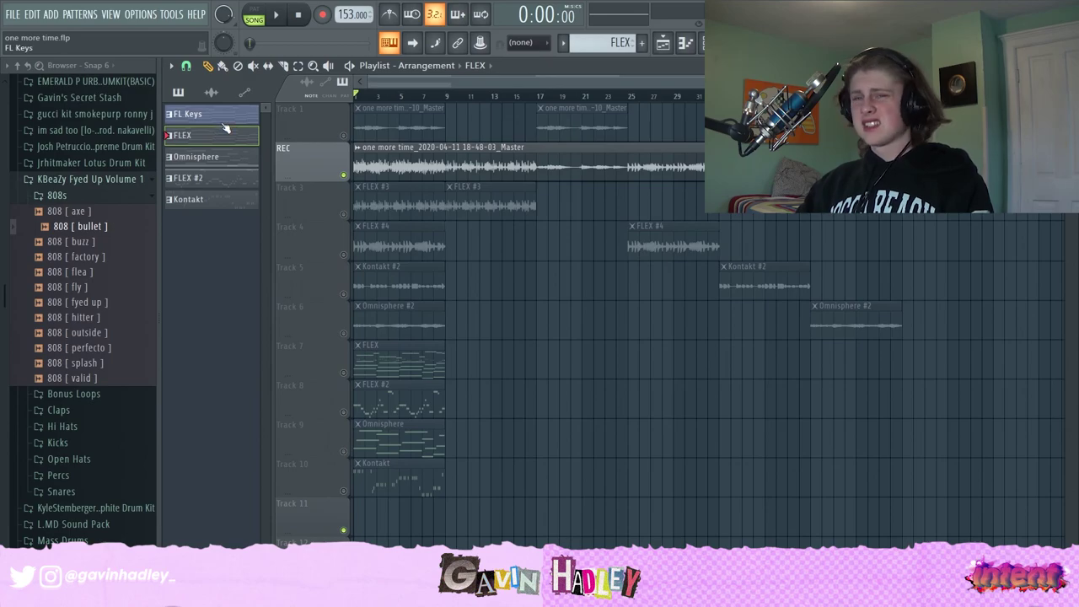